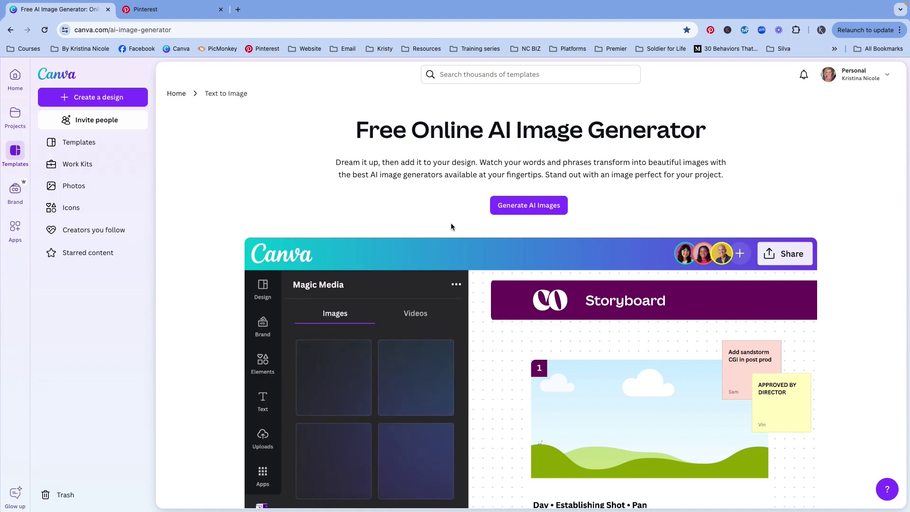
Scroll through the AI image generator page and its FAQ
scroll(426, 228, down, 15)
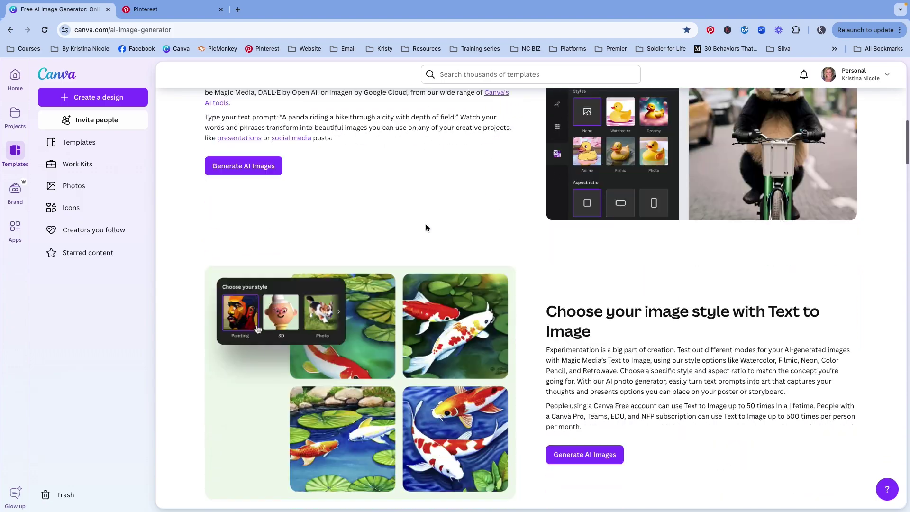
scroll(426, 227, down, 20)
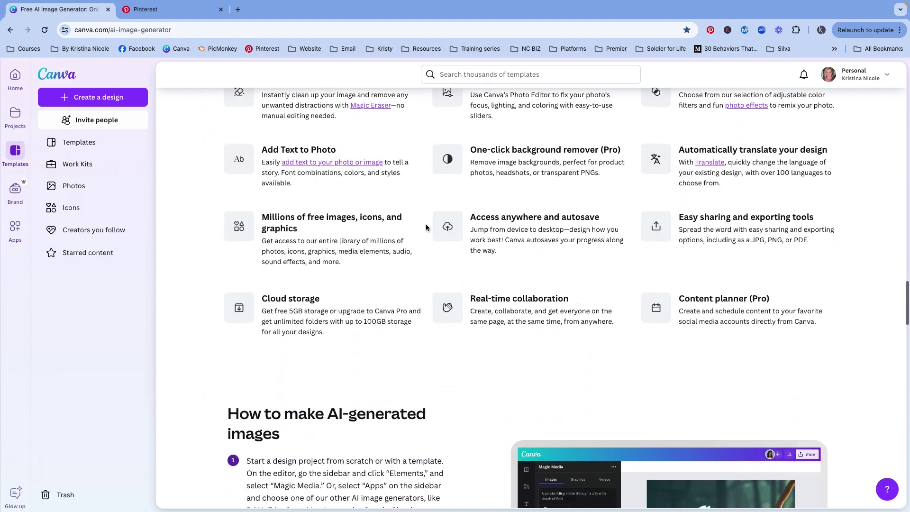
scroll(425, 224, down, 9)
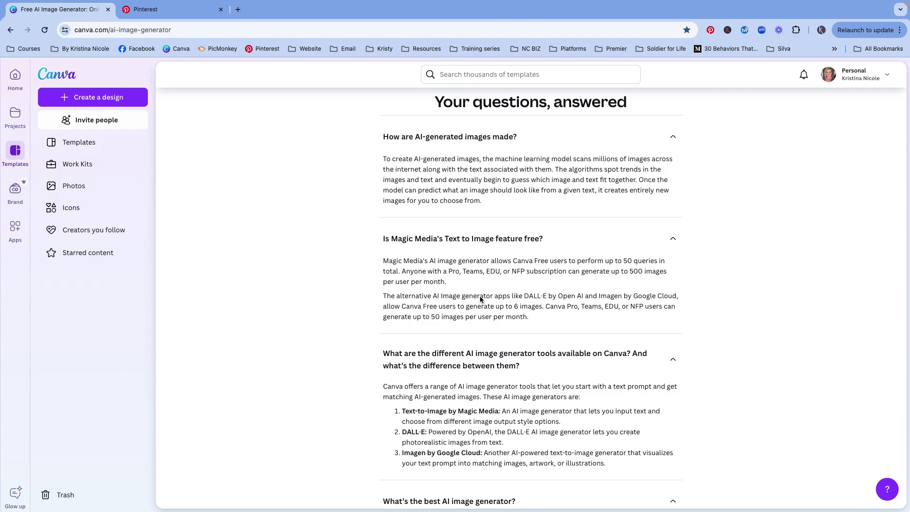
scroll(506, 397, down, 1)
scroll(506, 397, down, 6)
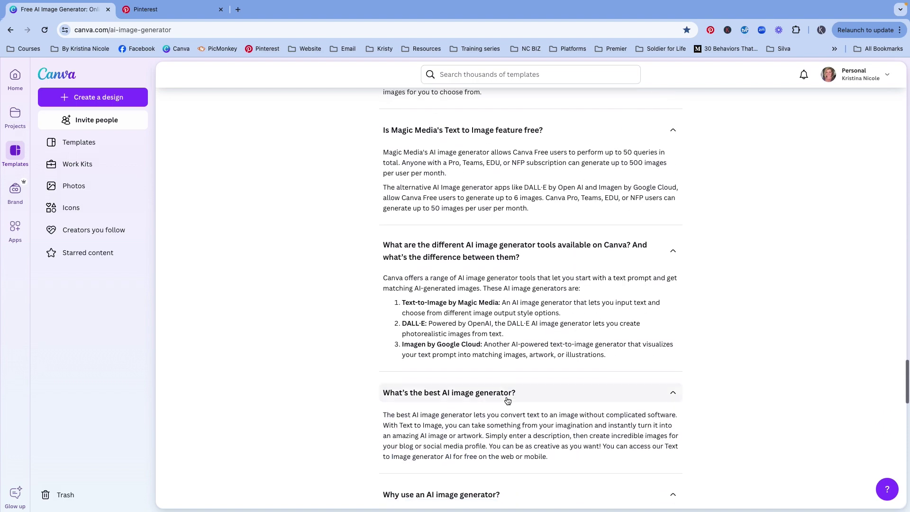
scroll(506, 400, down, 3)
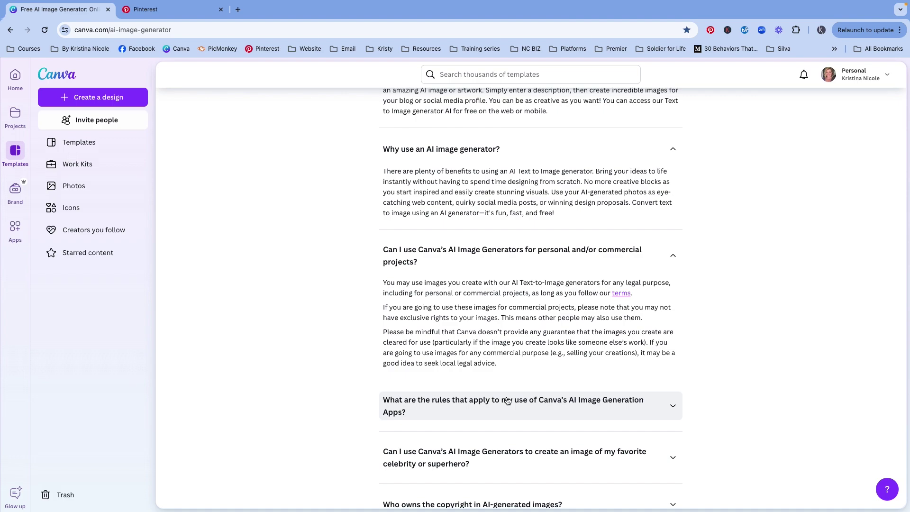
Open the Generate AI Images link in a new browser tab
scroll(507, 400, down, 1)
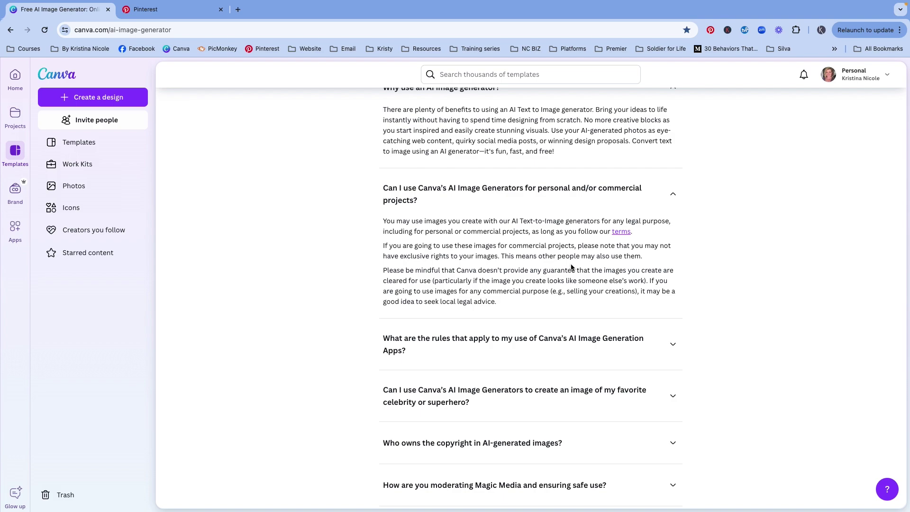
right_click(522, 205)
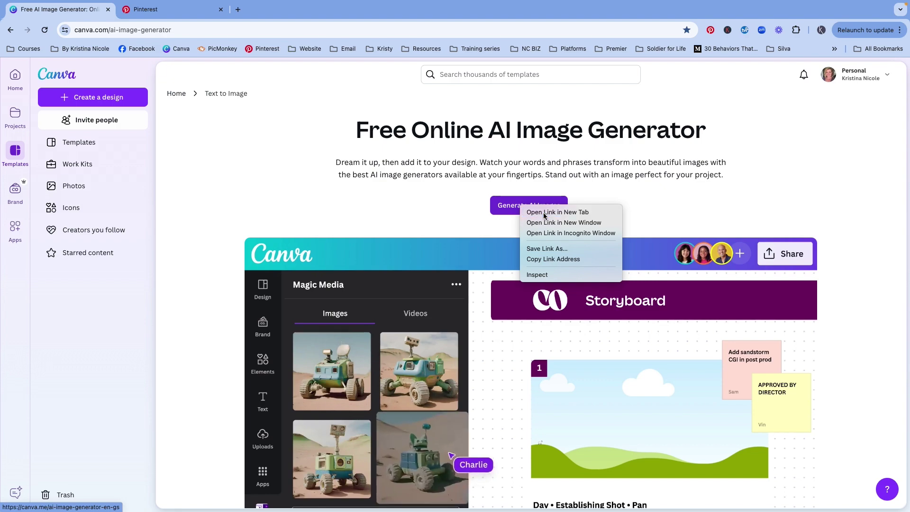
click(549, 212)
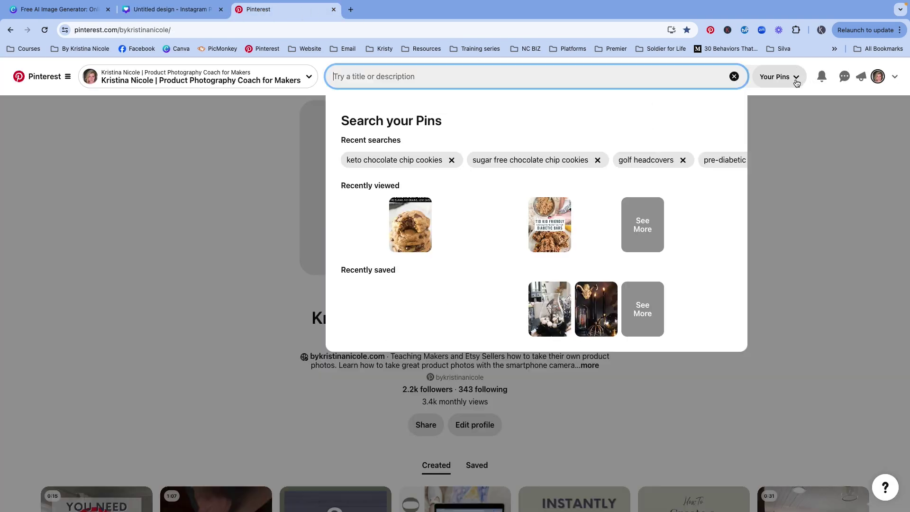
Search all Pinterest pins for 'gothic jewelry aesthetic'
click(788, 77)
click(765, 104)
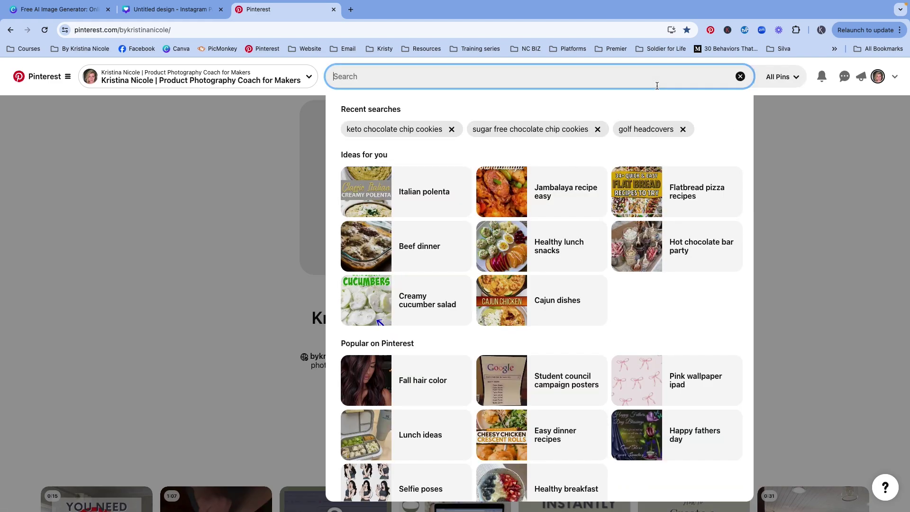
text(Gothic j)
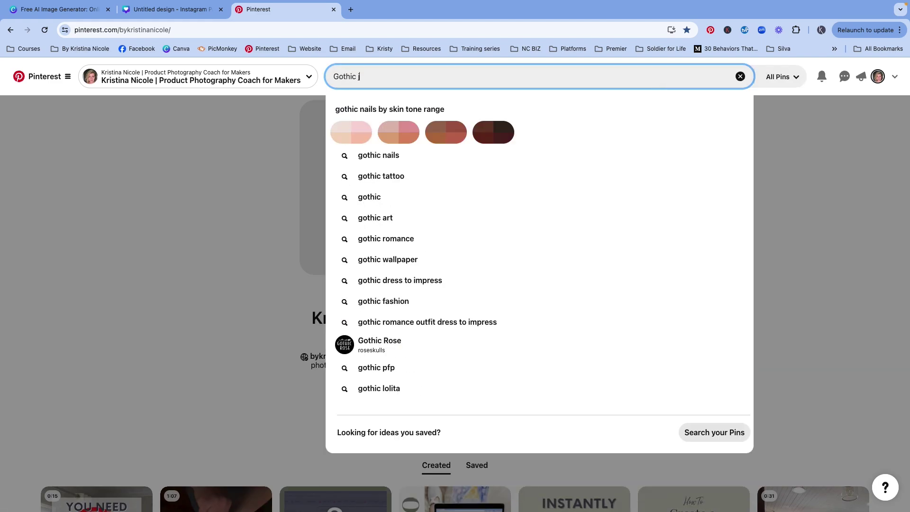
text(ewelry a)
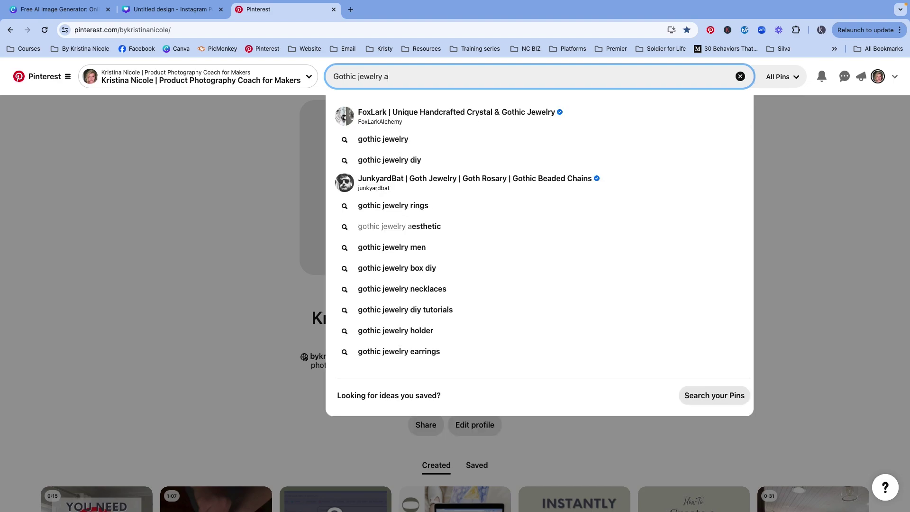
text(e)
click(489, 114)
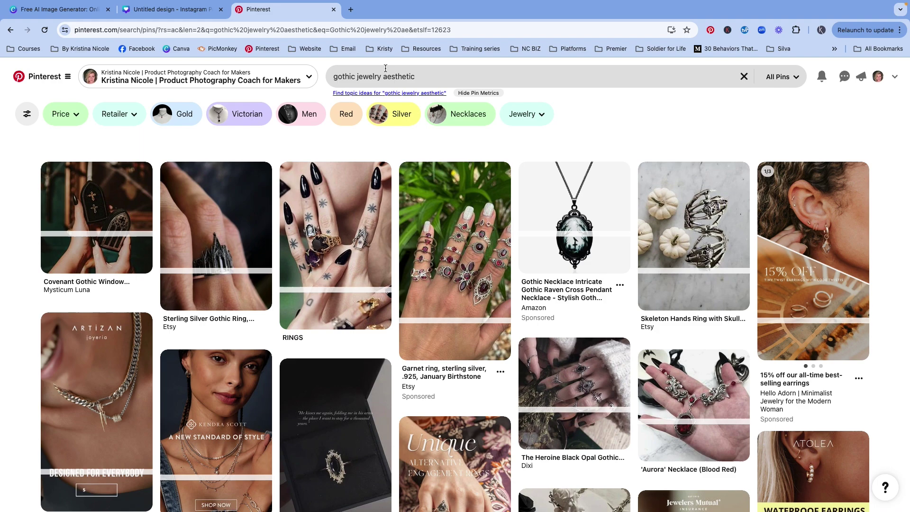
Browse the gothic jewelry results for ideas, then return to the Canva design tab
scroll(632, 308, down, 7)
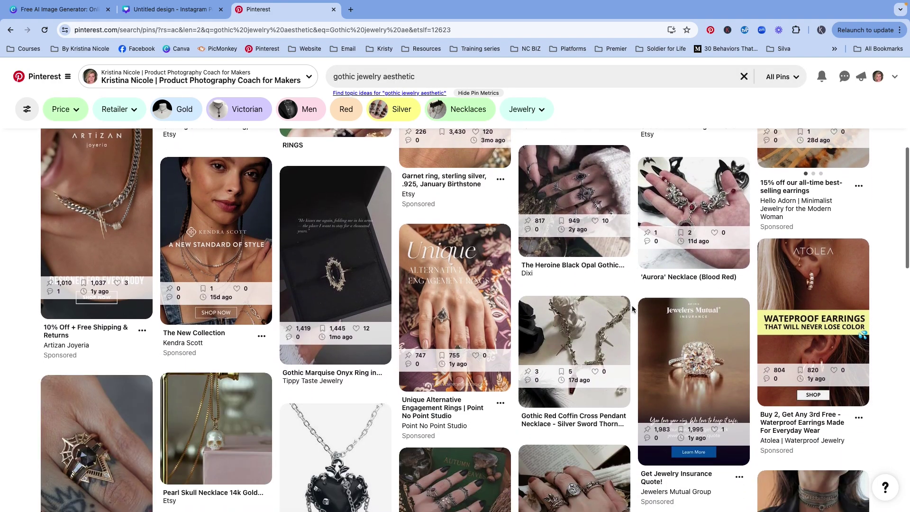
scroll(632, 309, down, 5)
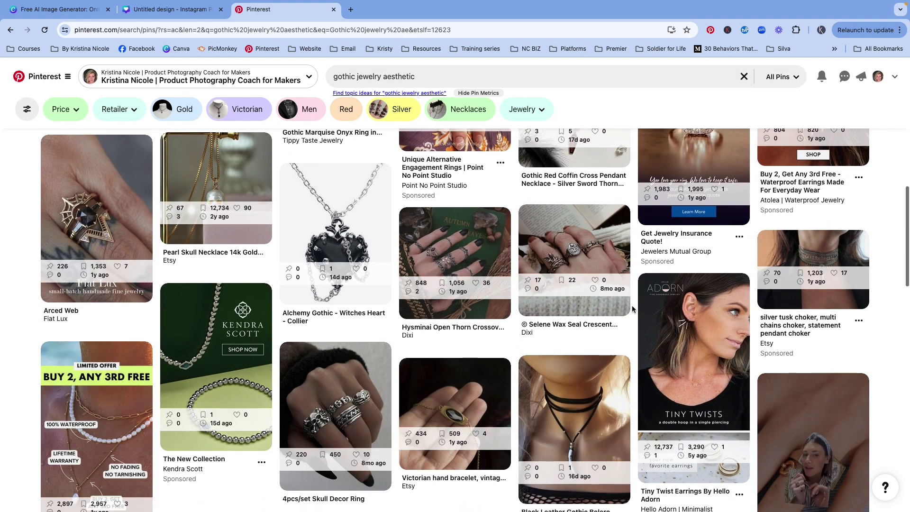
scroll(632, 309, down, 5)
scroll(632, 309, down, 4)
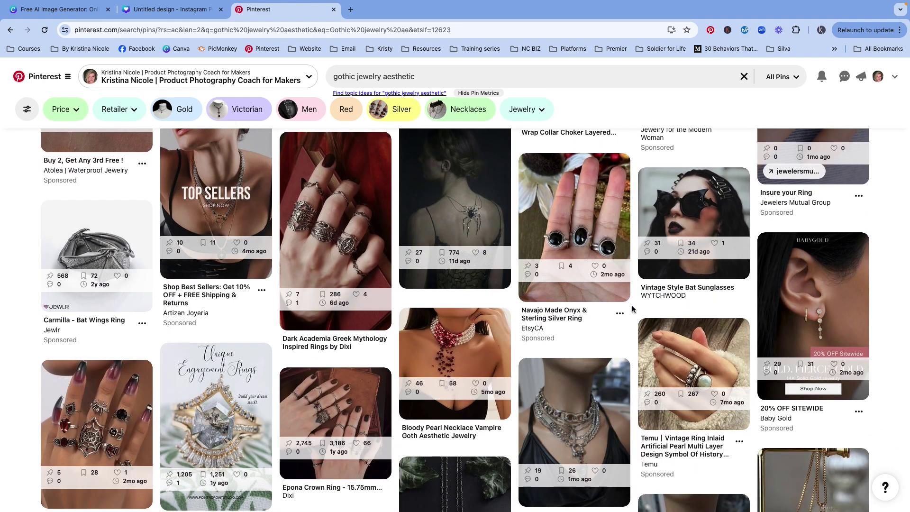
click(143, 10)
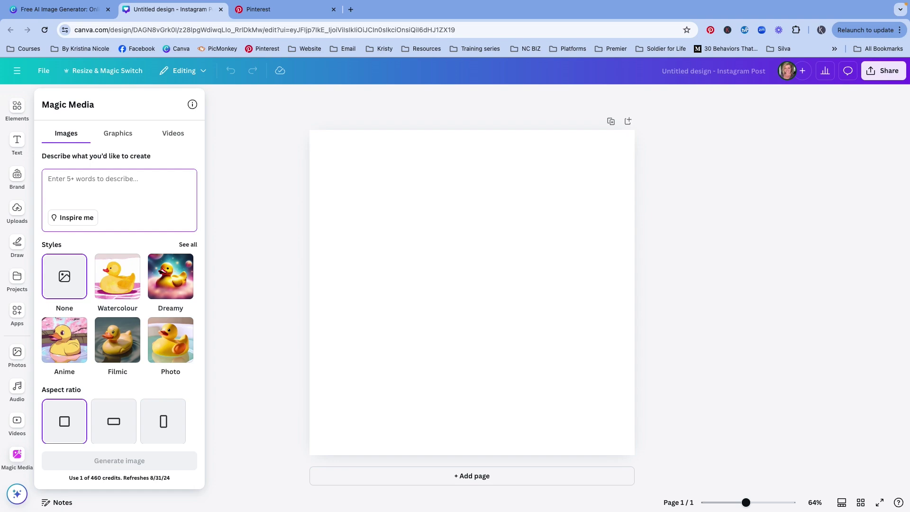
Paste the prepared luxury watch, aged scotch and lit cigar prompt into Magic Media
key(super+v)
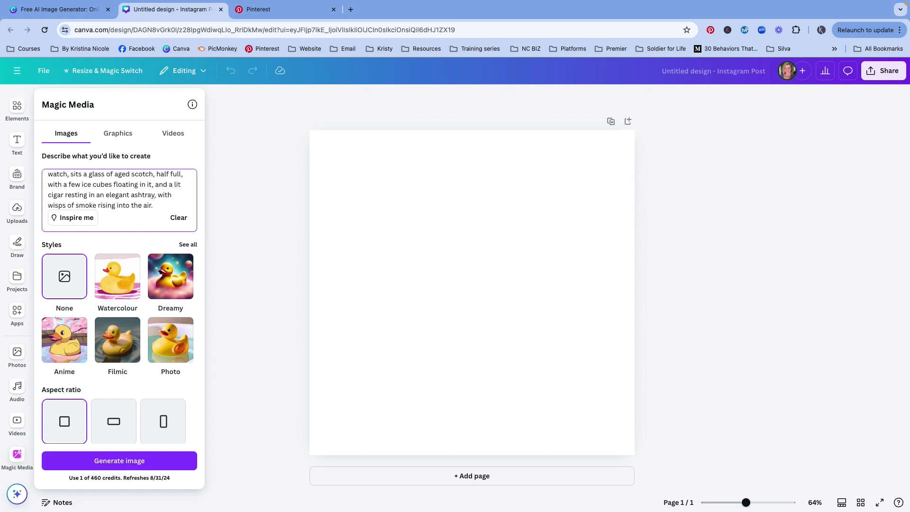
Review the watch prompt, choose the Landscape aspect ratio, and generate images
scroll(136, 193, up, 2)
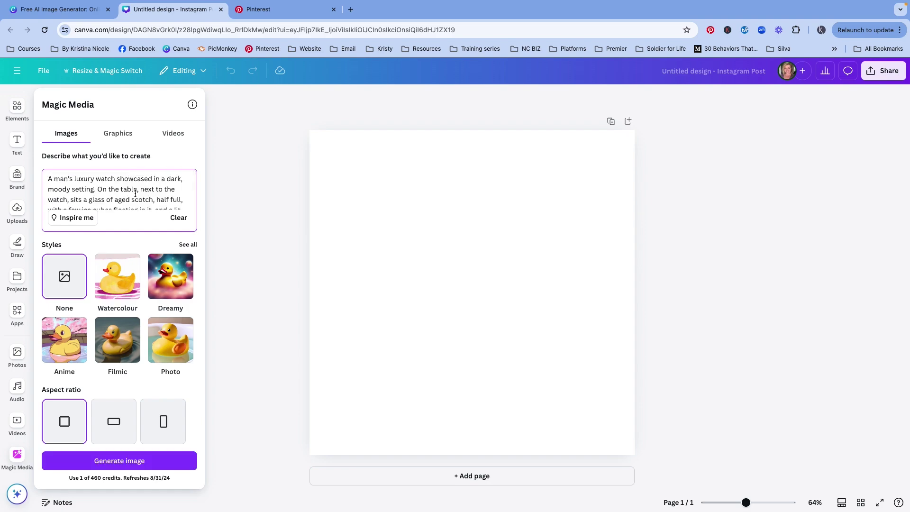
scroll(136, 193, down, 2)
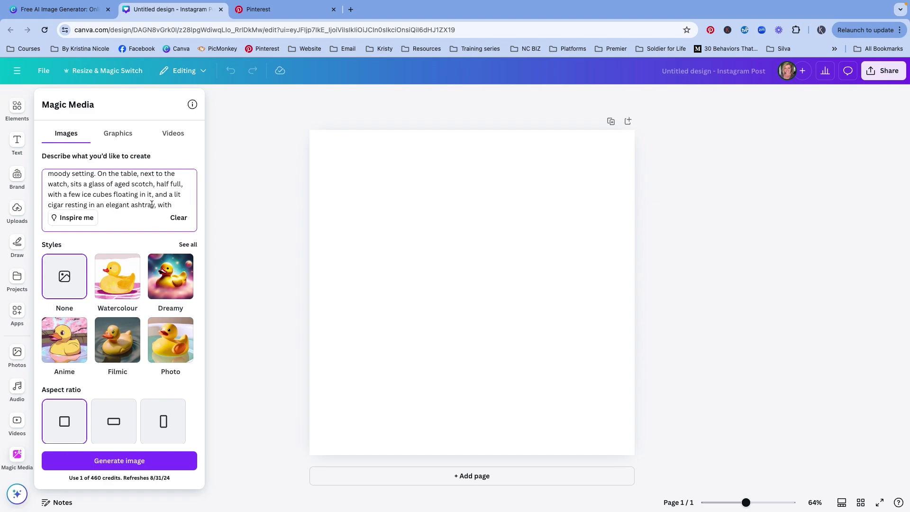
scroll(152, 205, down, 1)
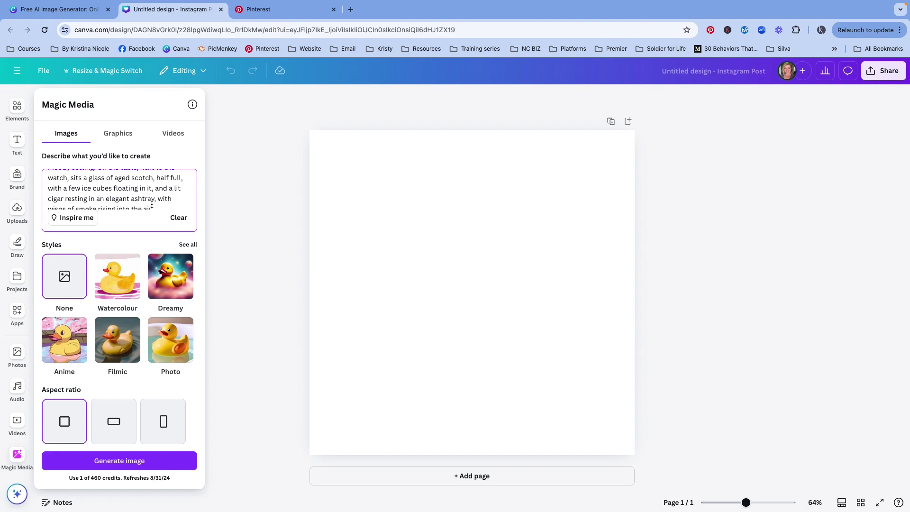
scroll(147, 204, down, 2)
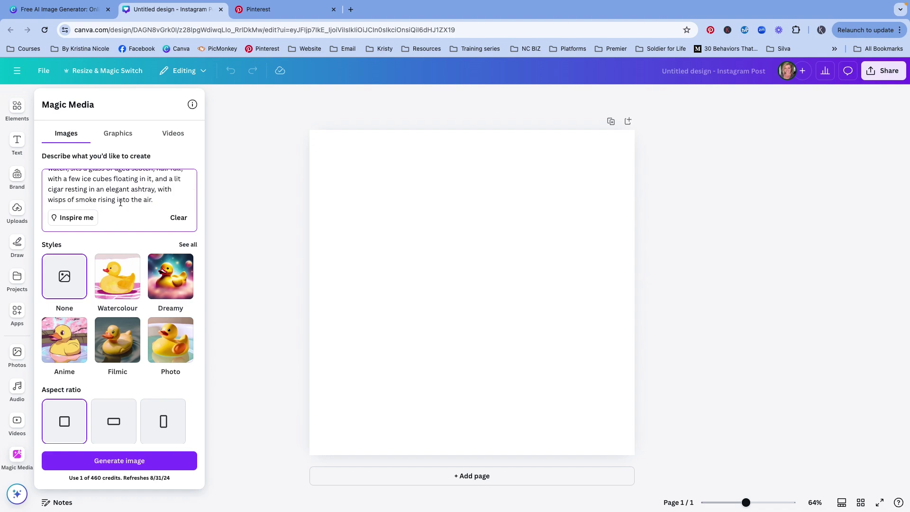
scroll(121, 202, down, 1)
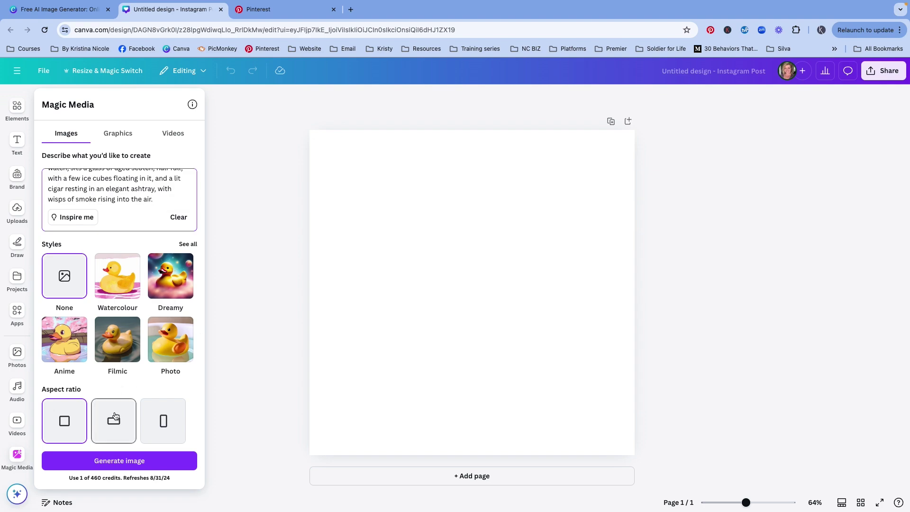
scroll(115, 416, down, 1)
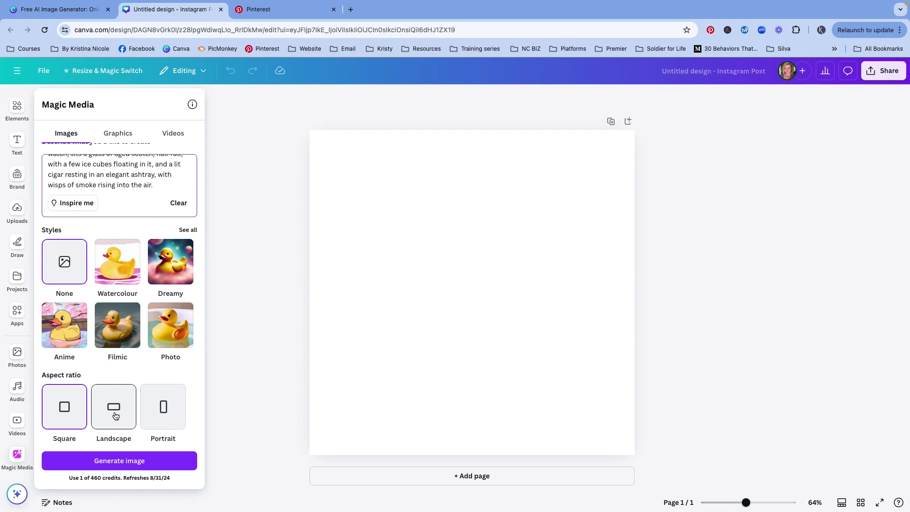
click(115, 416)
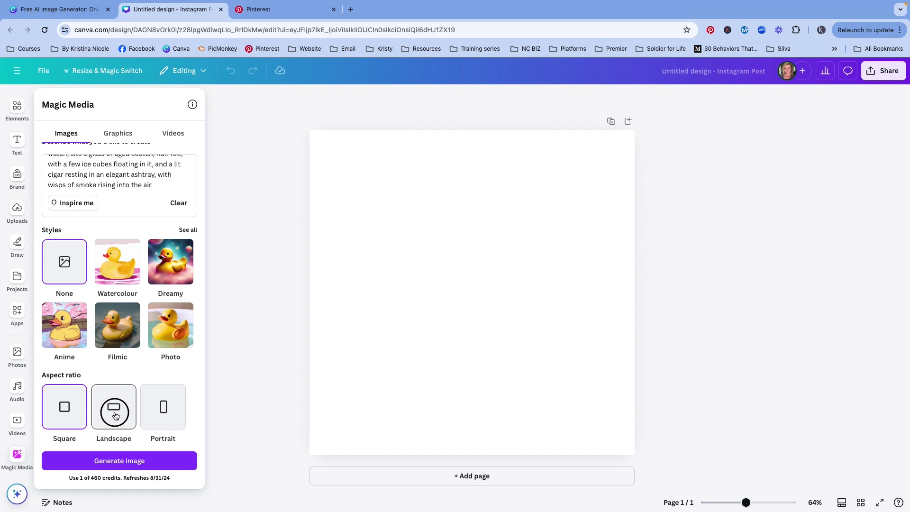
click(120, 462)
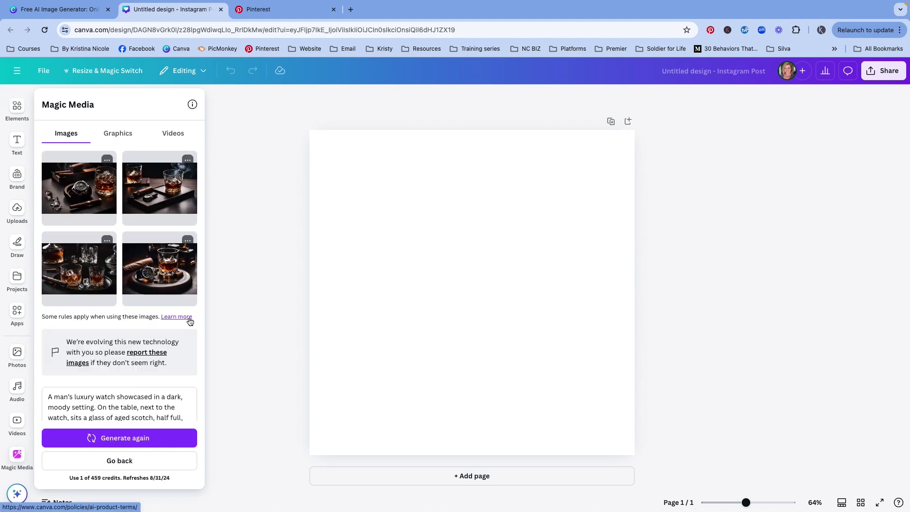
Add the first watch-and-scotch image to the post and stretch it to cover the page
click(81, 192)
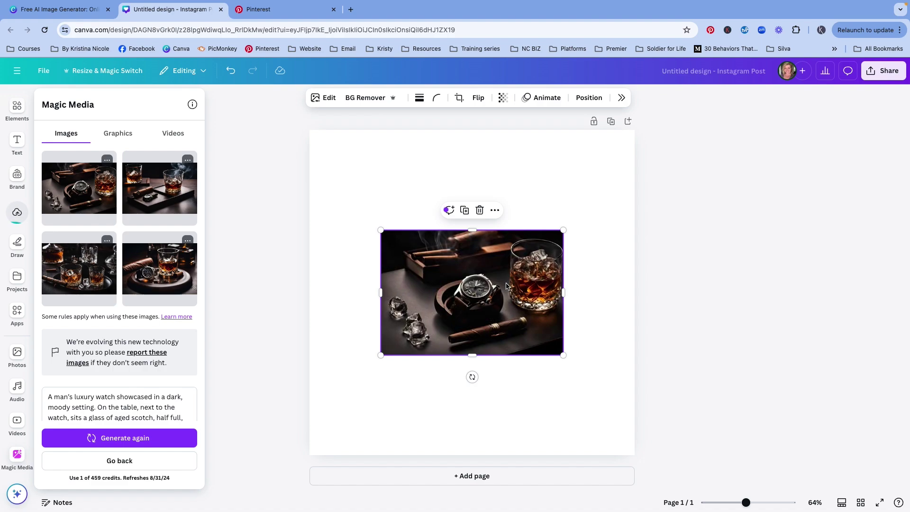
drag(381, 229, 252, 95)
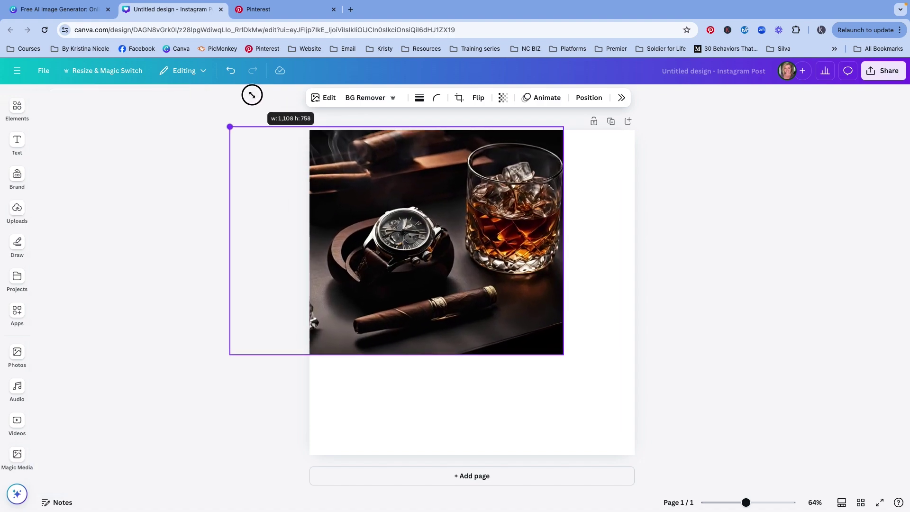
drag(562, 354, 682, 491)
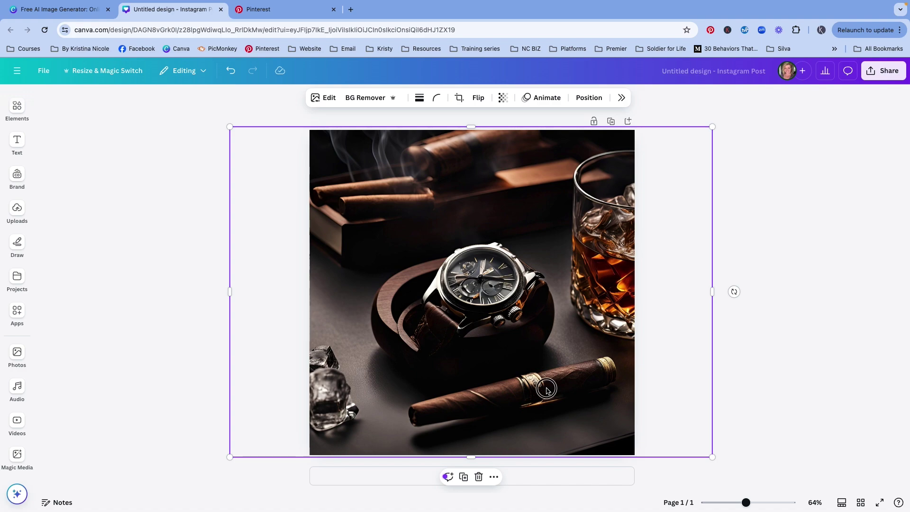
drag(546, 390, 545, 399)
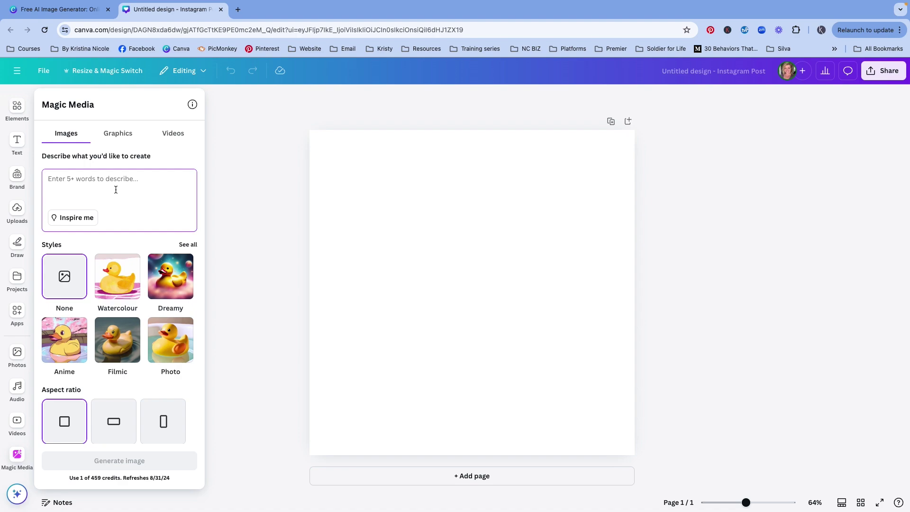
Paste the Tuscan necklace scene prompt into Magic Media and read it through
key(super+v)
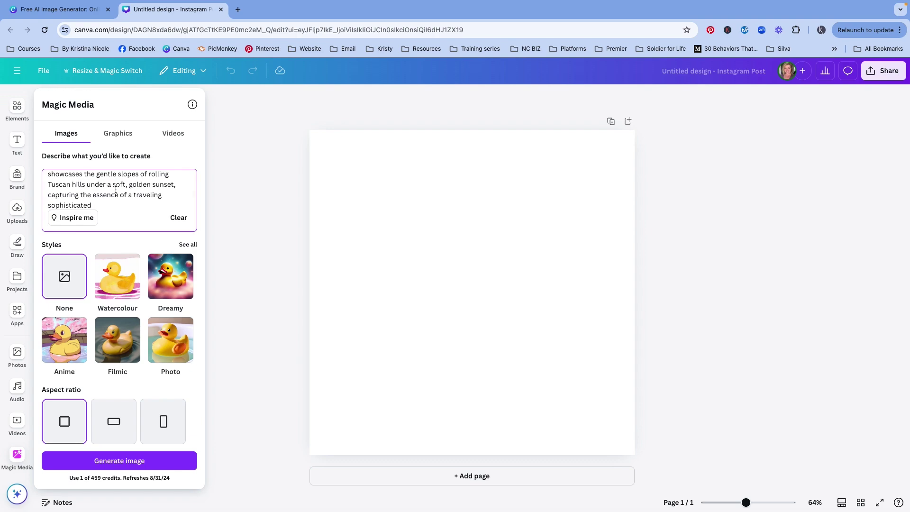
scroll(116, 189, up, 5)
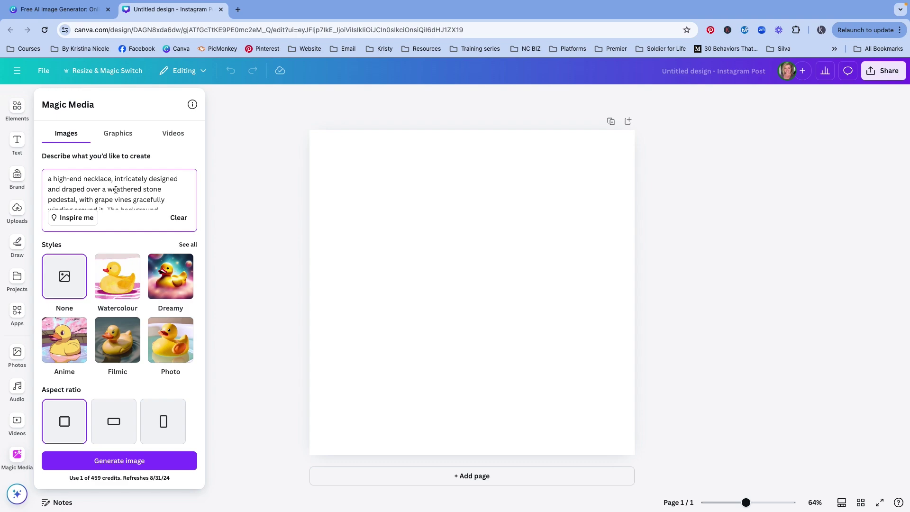
scroll(116, 189, down, 3)
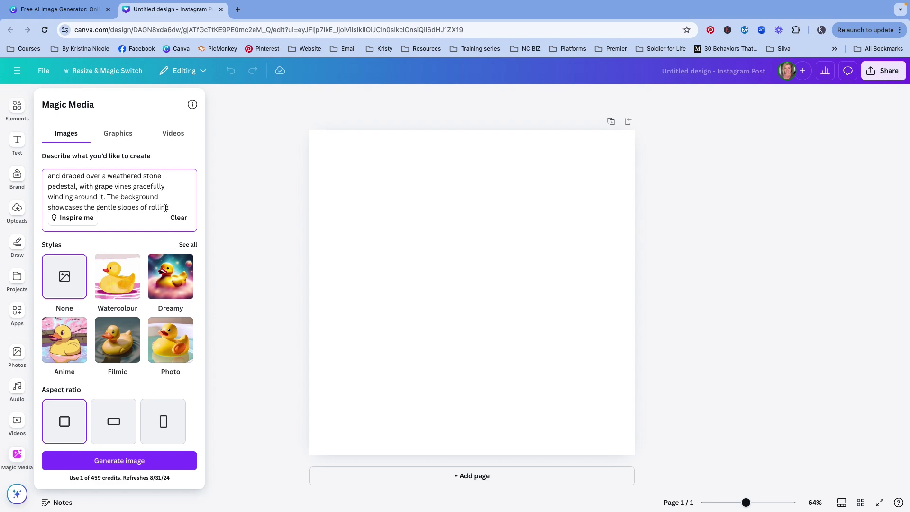
scroll(166, 208, down, 2)
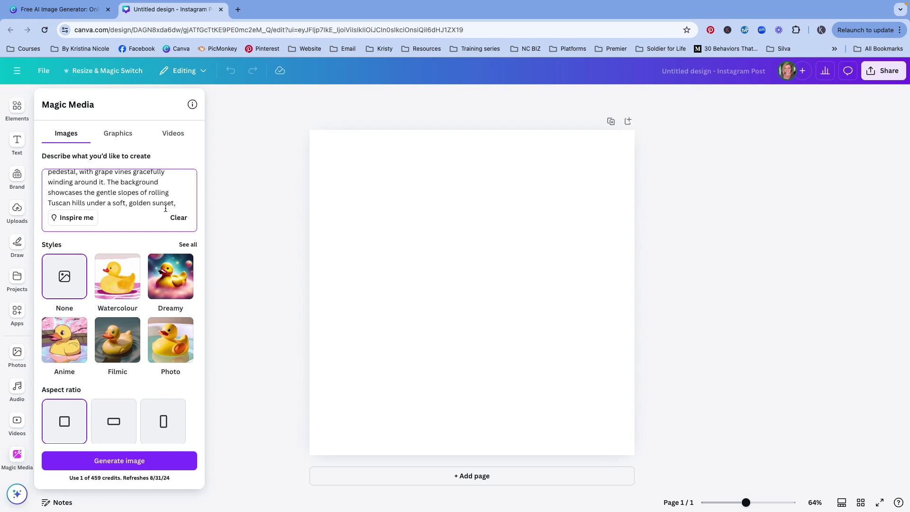
scroll(165, 208, down, 2)
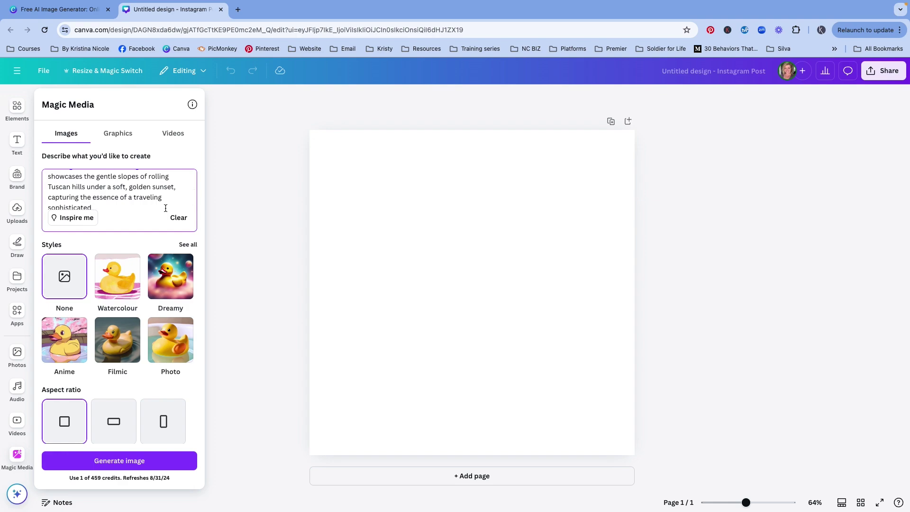
scroll(166, 208, down, 1)
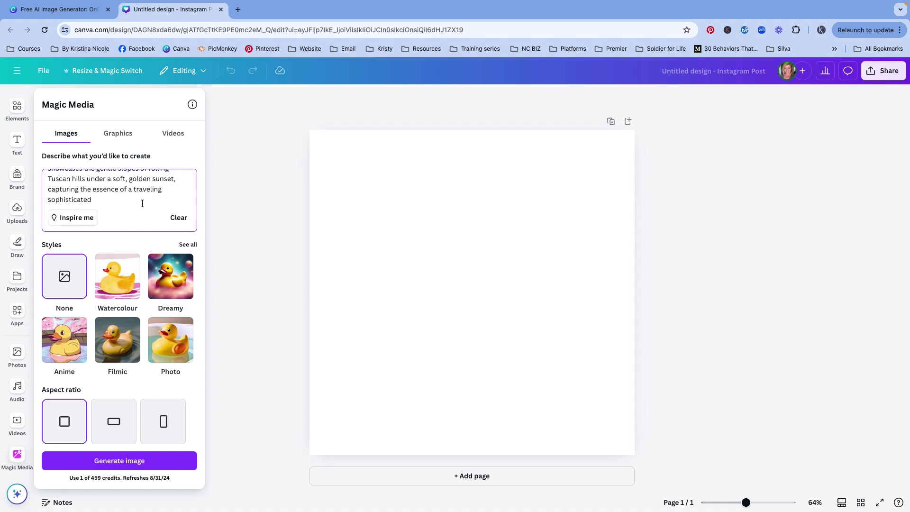
scroll(118, 189, up, 5)
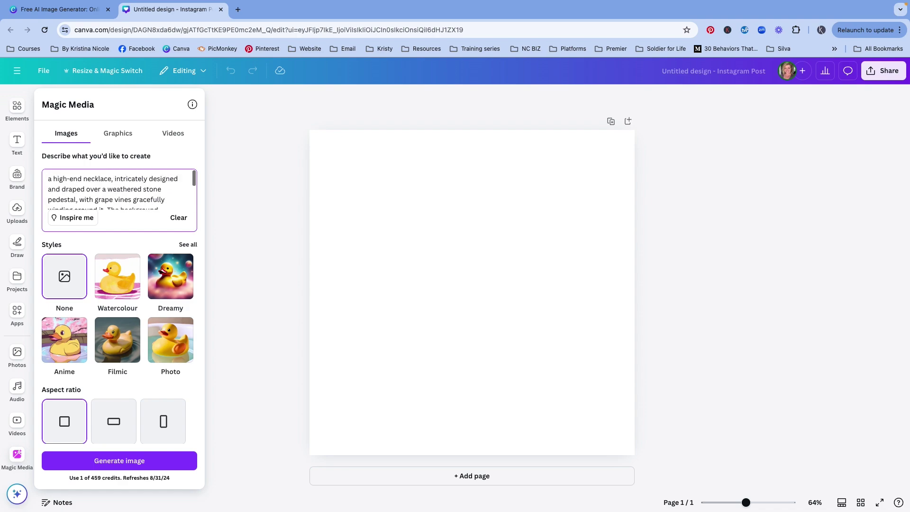
Cut 'intricately designed and', 'weathered', 'gracefully'; append 'woman with a taste for timeless elegance'
drag(112, 179, 61, 189)
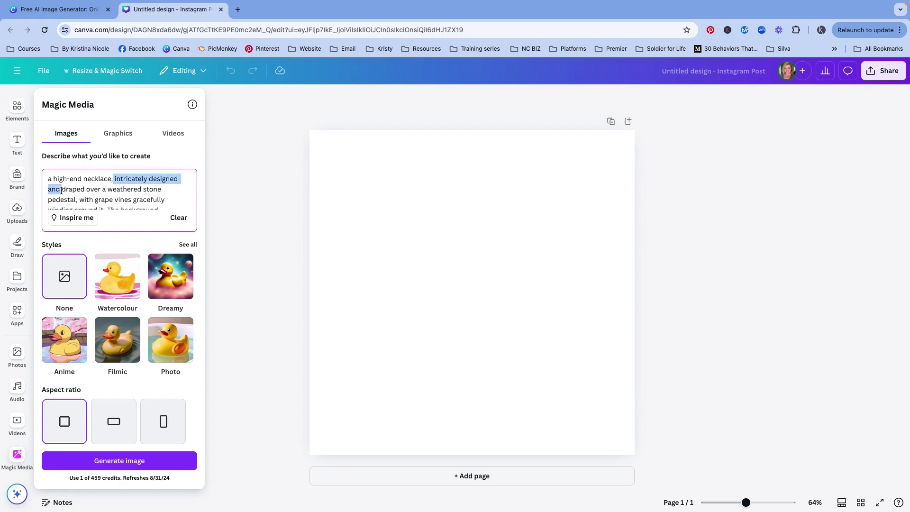
key(BackSpace)
key(BackSpace)
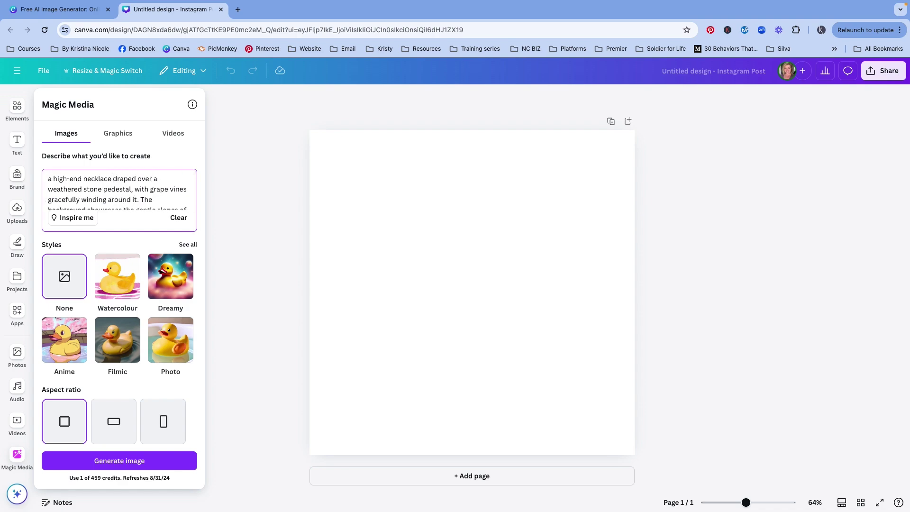
drag(83, 189, 45, 189)
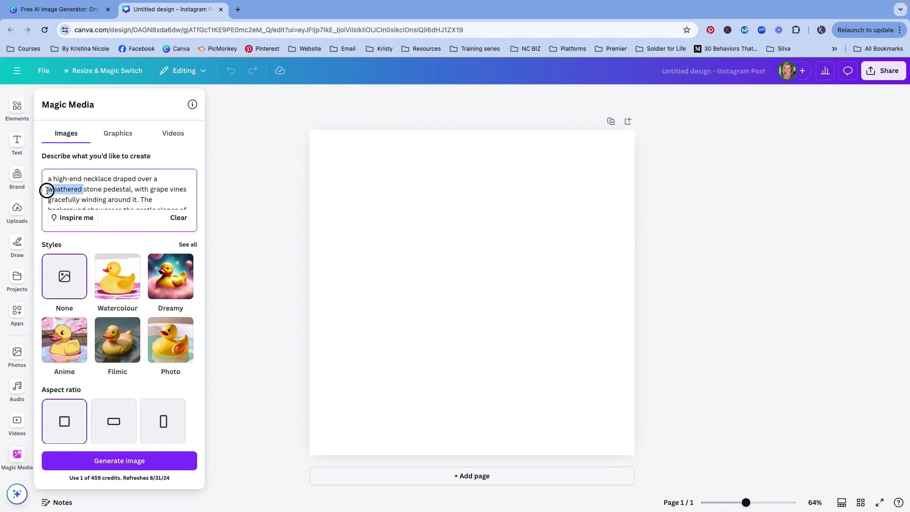
key(BackSpace)
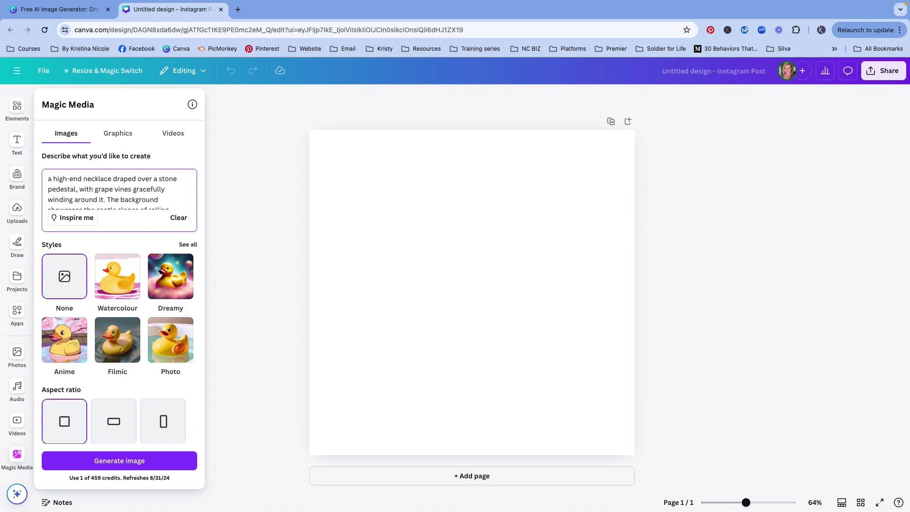
scroll(96, 185, down, 1)
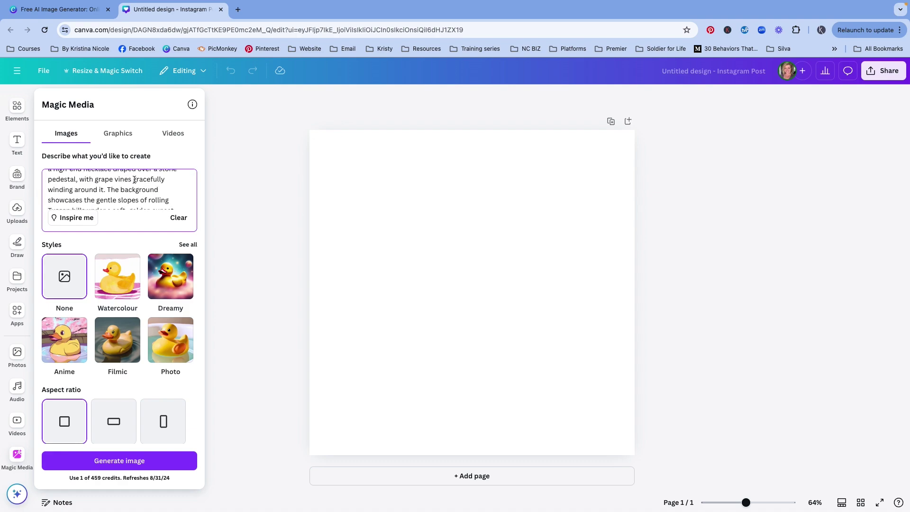
drag(133, 179, 170, 188)
key(BackSpace)
scroll(110, 188, down, 2)
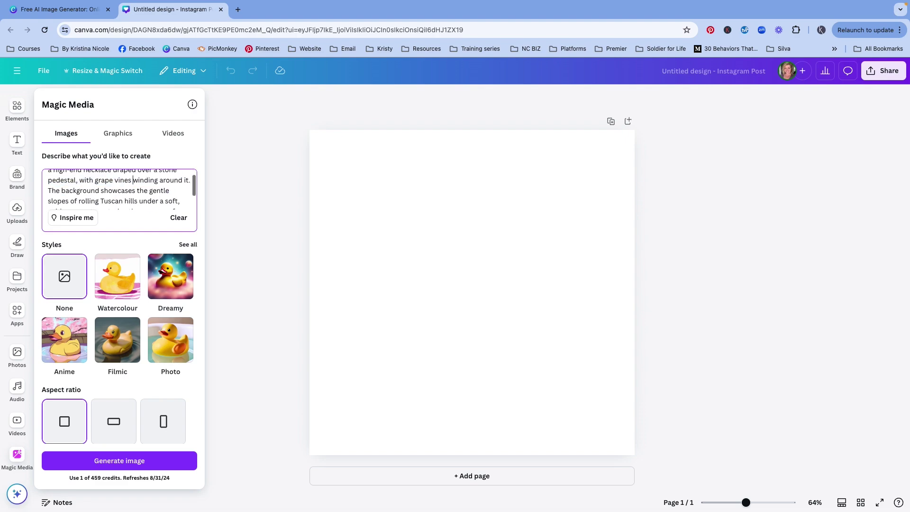
scroll(77, 188, down, 2)
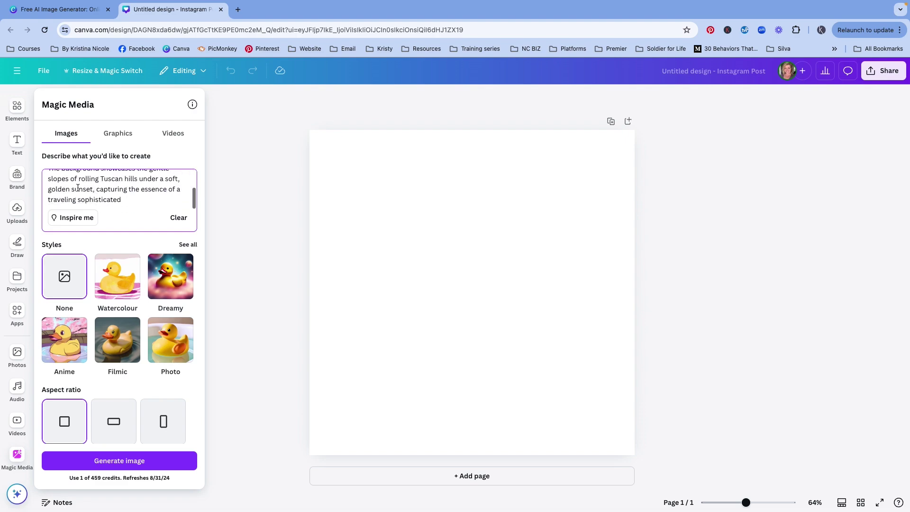
click(131, 202)
text(woman with a taste for ti)
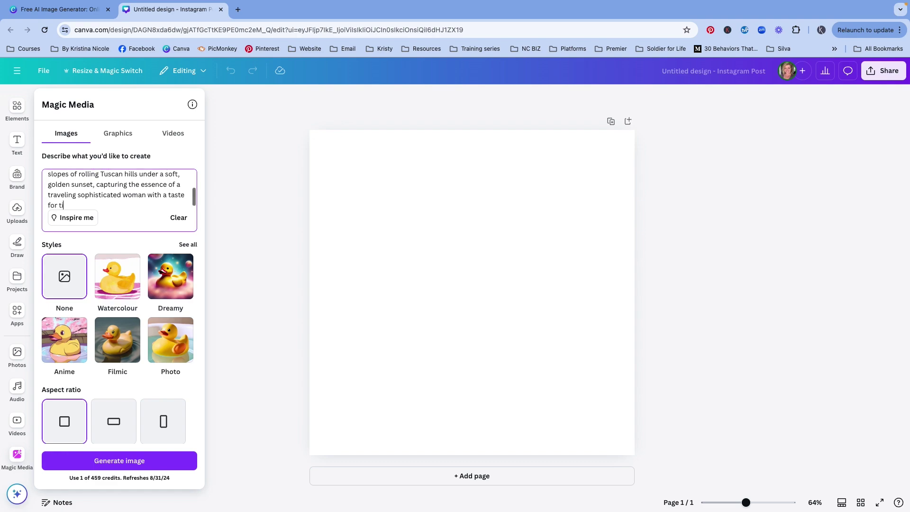
text(meless elegance)
Generate landscape images from the edited necklace prompt
click(118, 420)
click(115, 461)
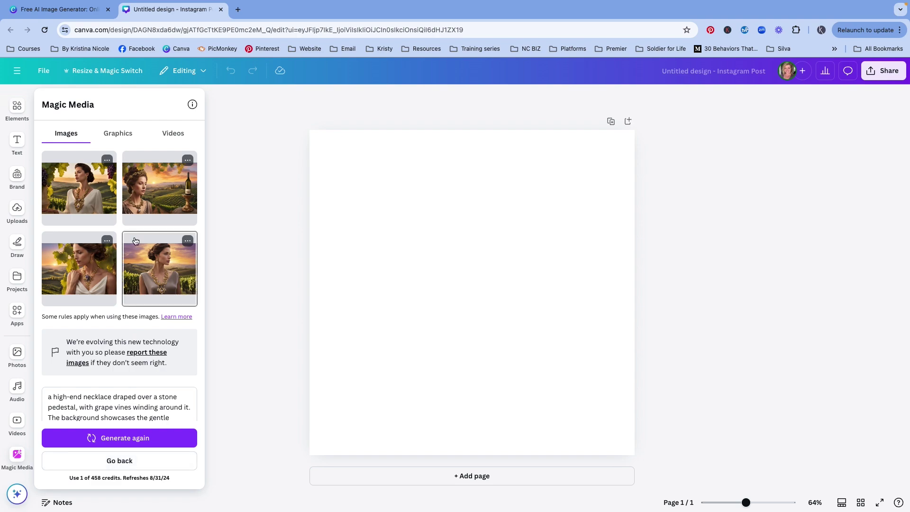
scroll(135, 241, down, 2)
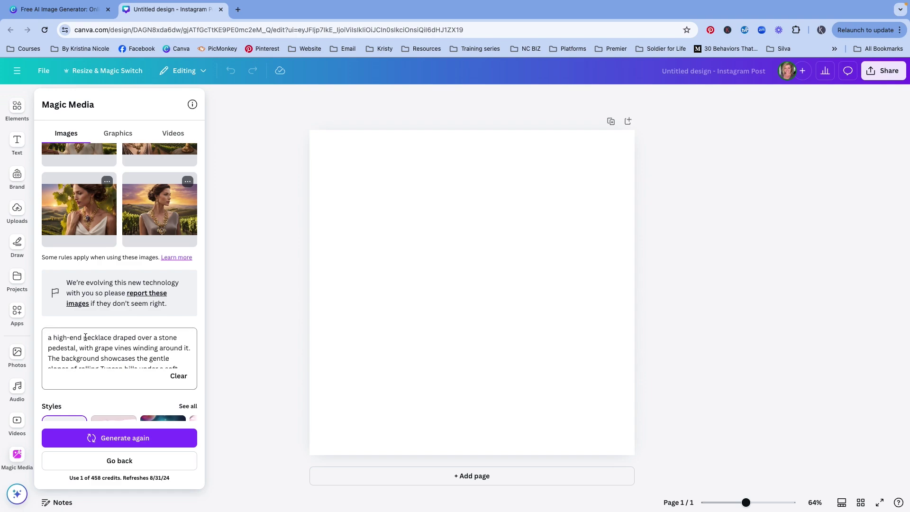
Change 'a high-end' to 'delicate', make the stone 'travertine', and drop 'pedestal'
drag(84, 337, 42, 337)
text(d)
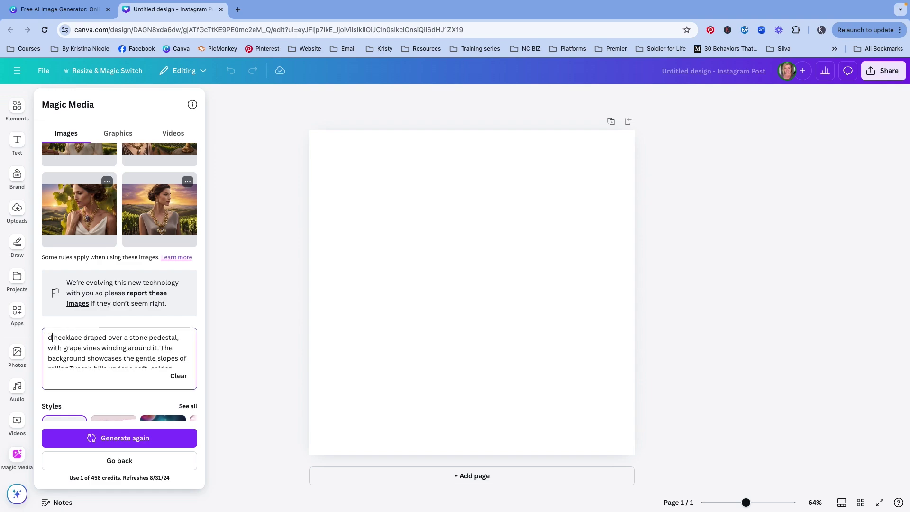
text(elicate)
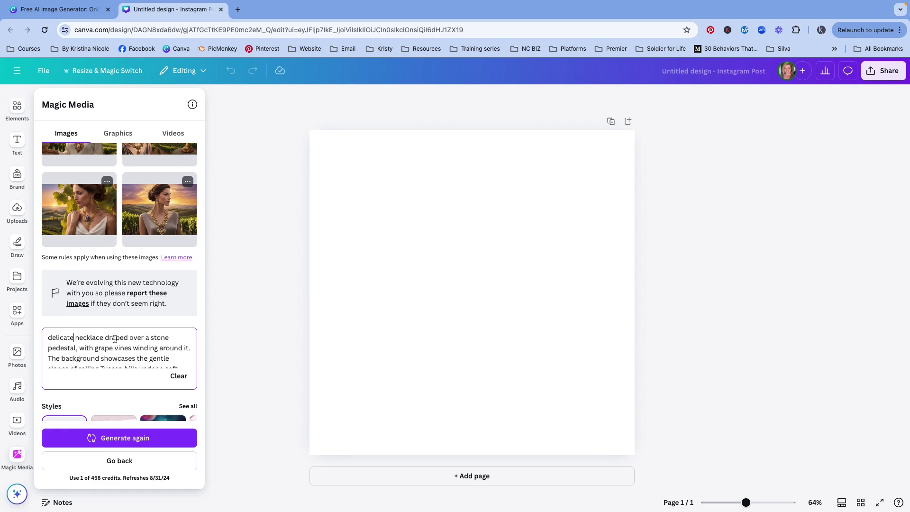
click(147, 338)
text(Traverti)
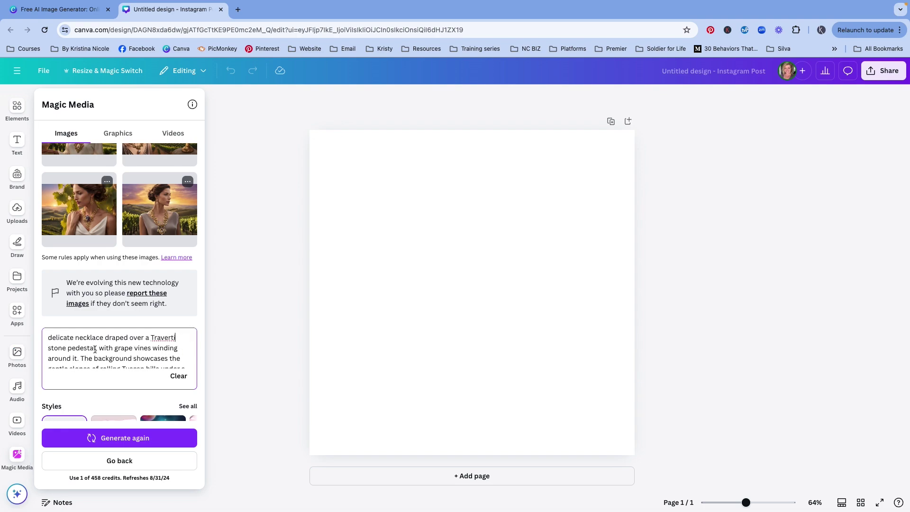
drag(96, 348, 67, 350)
key(BackSpace)
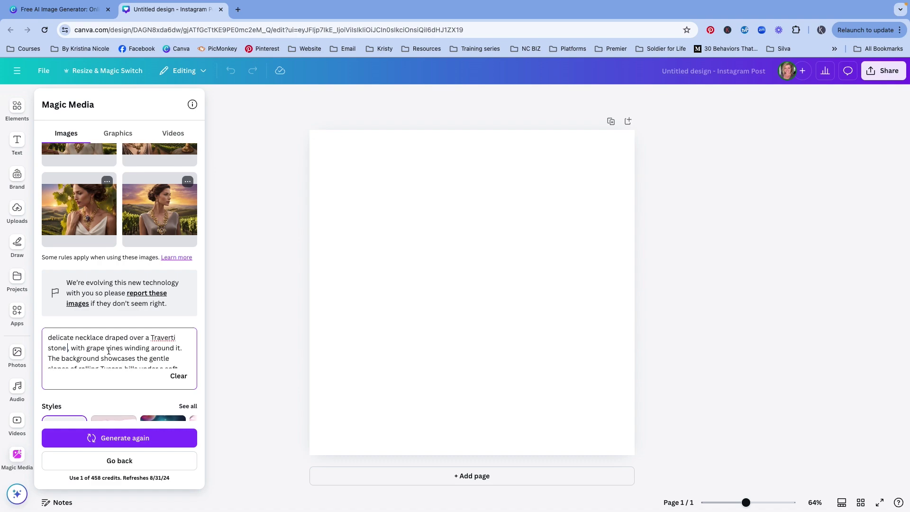
key(BackSpace)
click(175, 338)
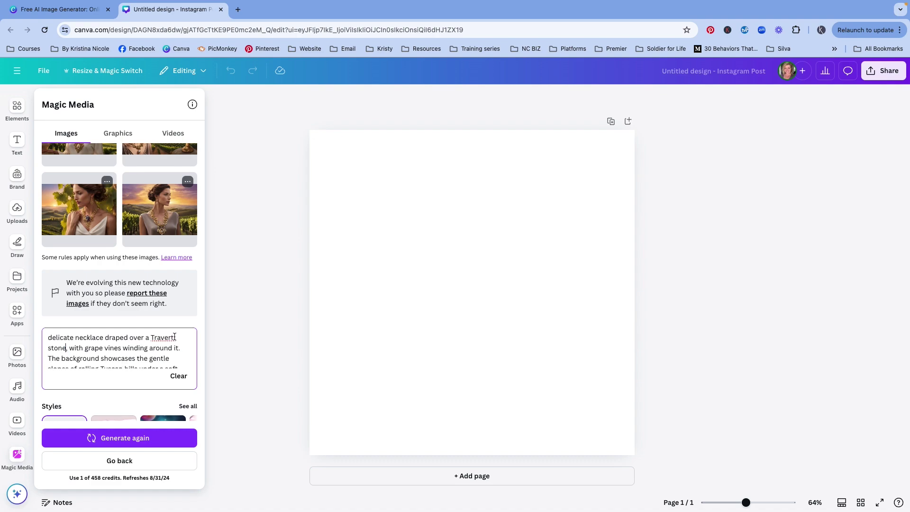
text(ne)
click(154, 336)
key(BackSpace)
text(t)
Replace 'winding around it' with 'and branches. The' and insert 'A feel of the'
scroll(109, 346, down, 1)
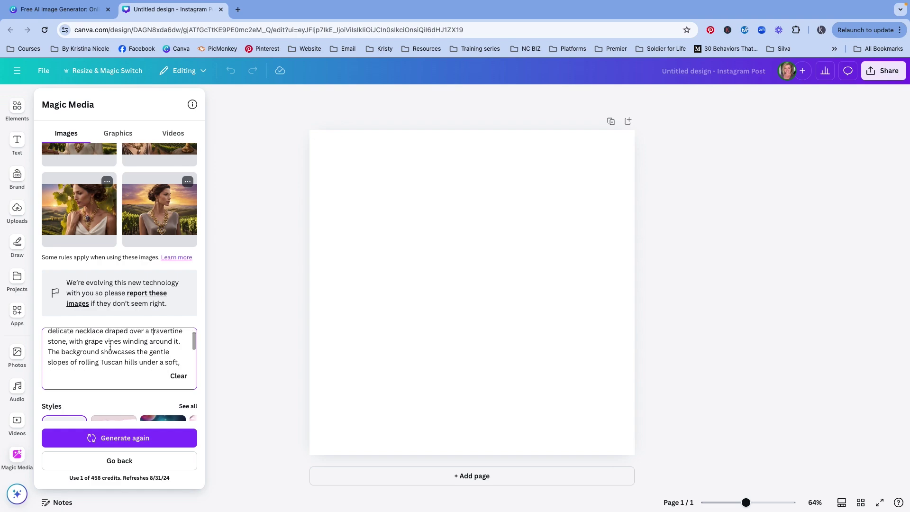
drag(122, 341, 187, 341)
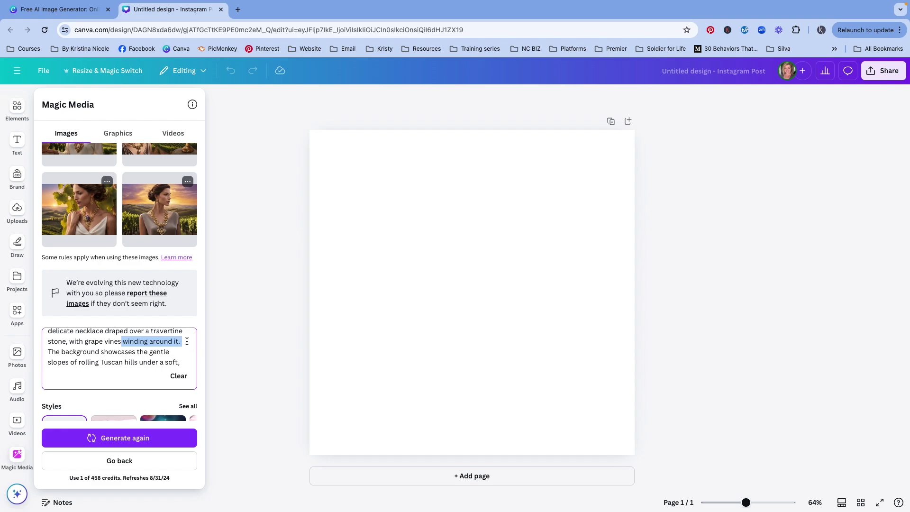
text(and )
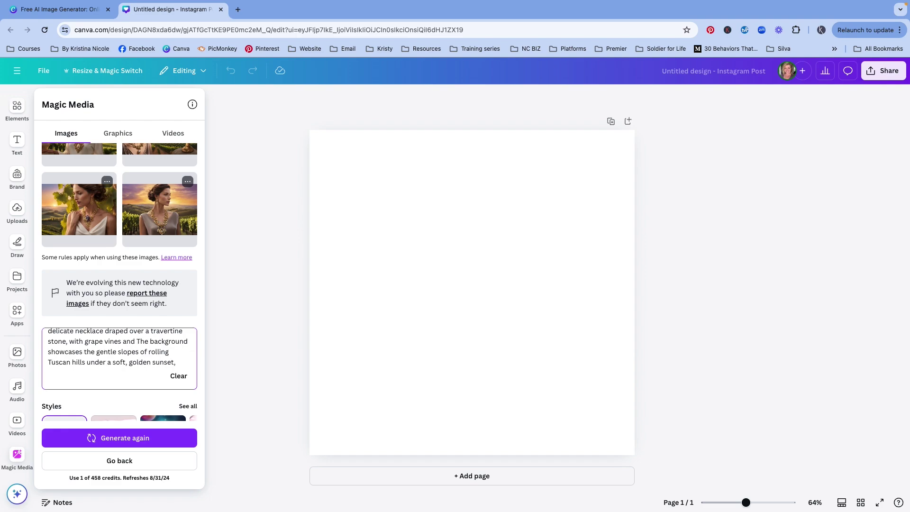
text(branch)
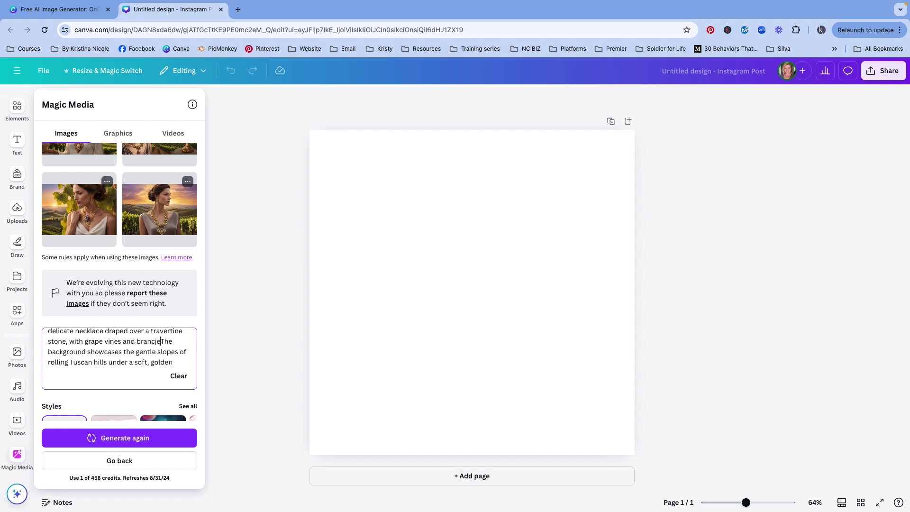
text(es. The)
scroll(191, 344, down, 1)
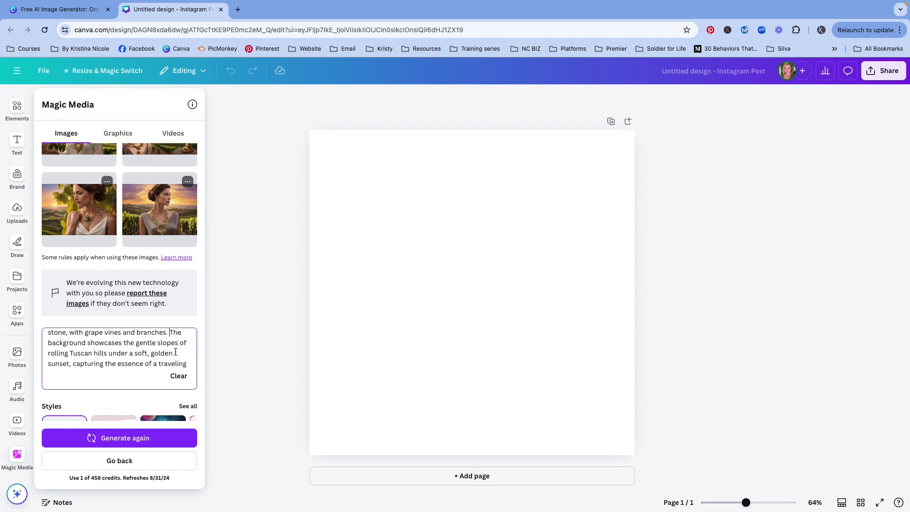
drag(168, 353, 169, 345)
text(A f)
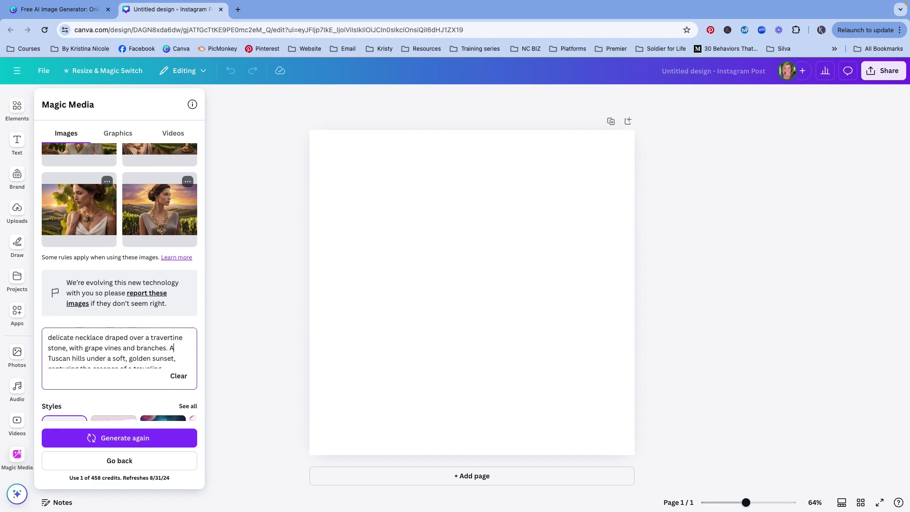
text(eel of the)
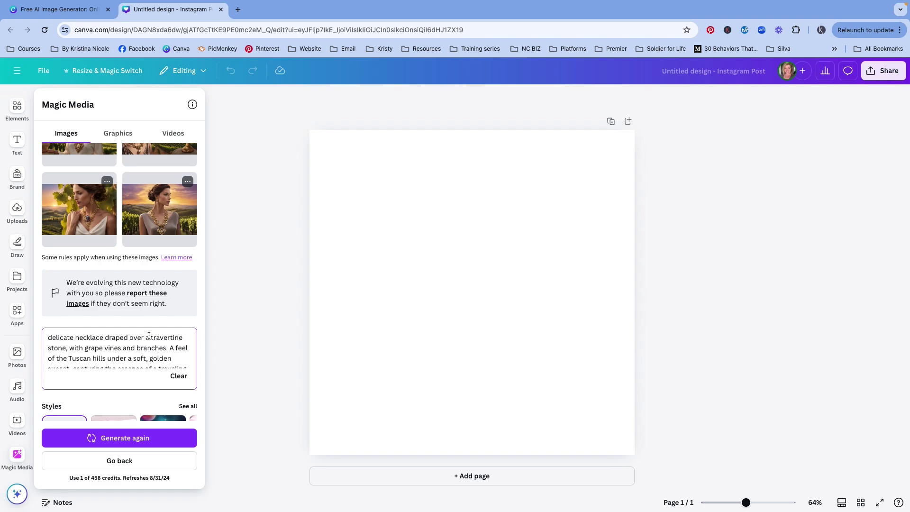
Delete the traveling sophisticated woman phrase and regenerate the necklace images
scroll(117, 345, down, 2)
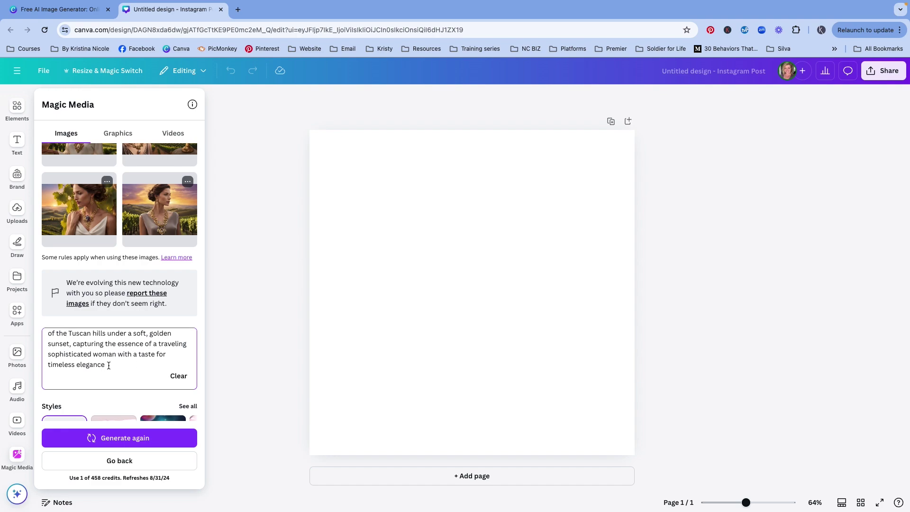
drag(73, 344, 120, 354)
key(BackSpace)
click(125, 439)
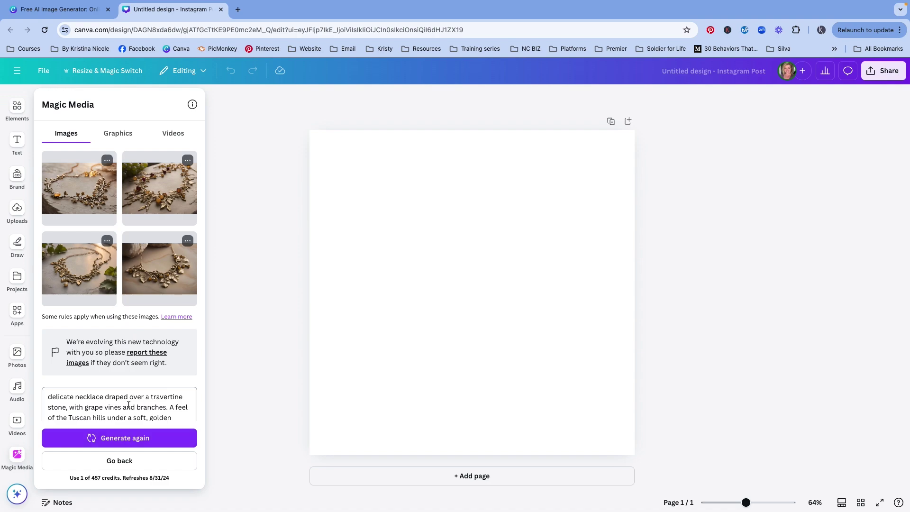
Look over the necklace prompt, then clear the Magic Media description box
scroll(128, 405, down, 2)
scroll(128, 406, up, 2)
scroll(163, 412, down, 1)
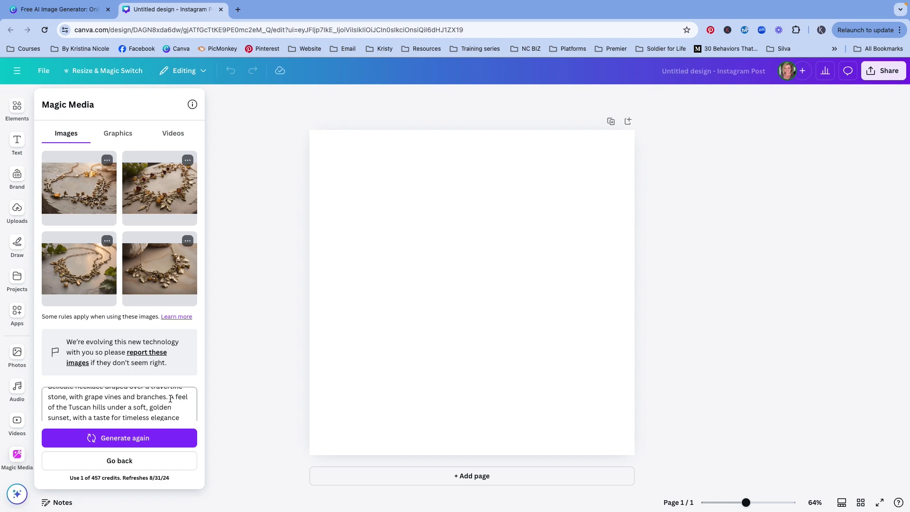
click(171, 399)
click(178, 368)
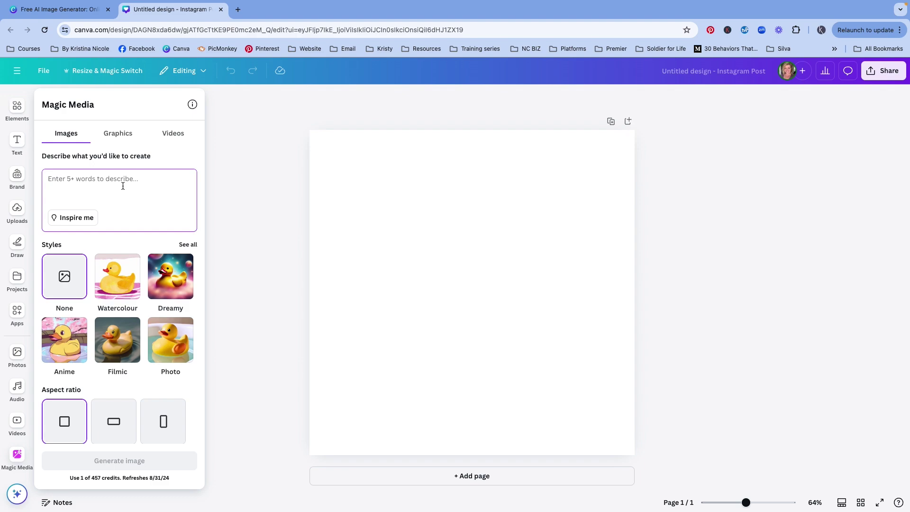
Generate from 'A birthday card on a natural table with colorful party elements surrounding it the card'
text(A)
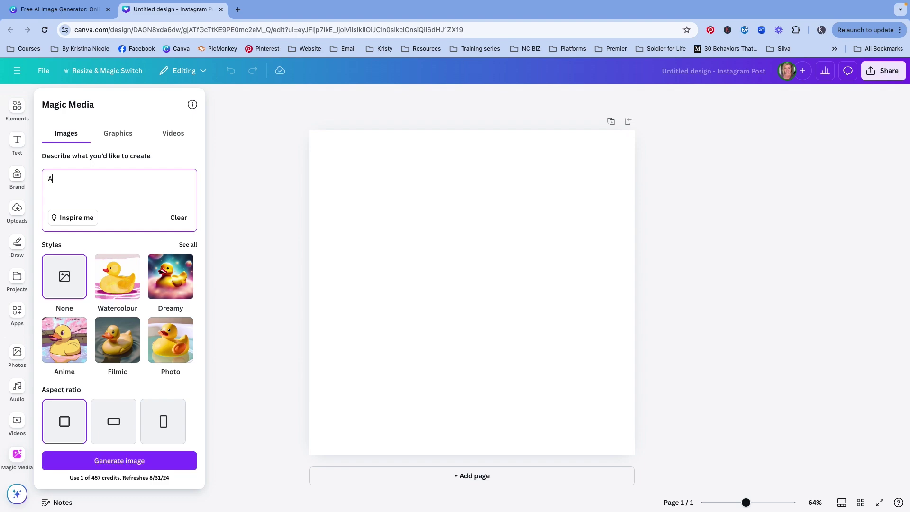
text( birthday card on a natural table with)
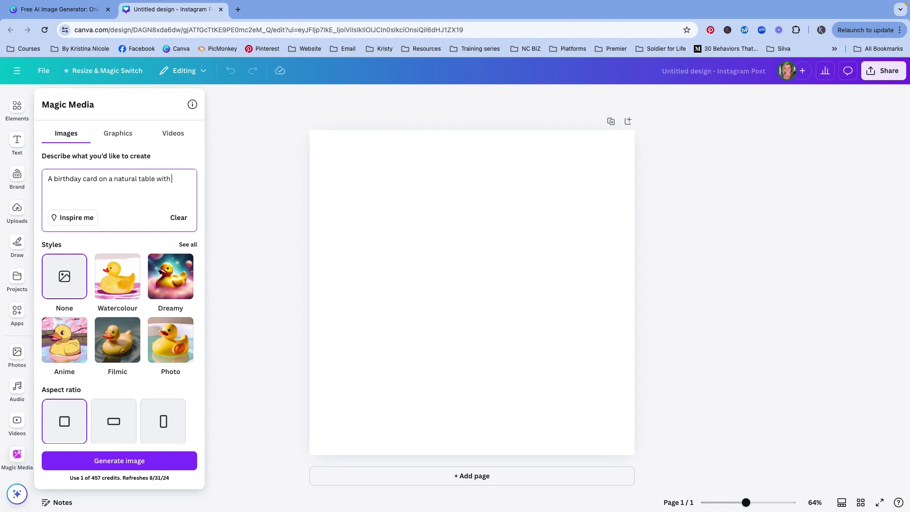
text( colorful party elements surrounding it)
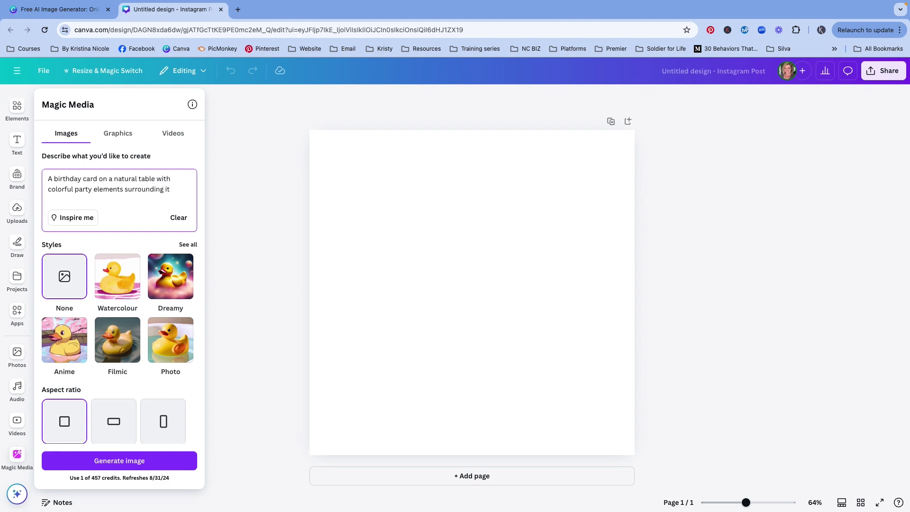
key(BackSpace)
key(BackSpace)
text(the card.)
key(Return)
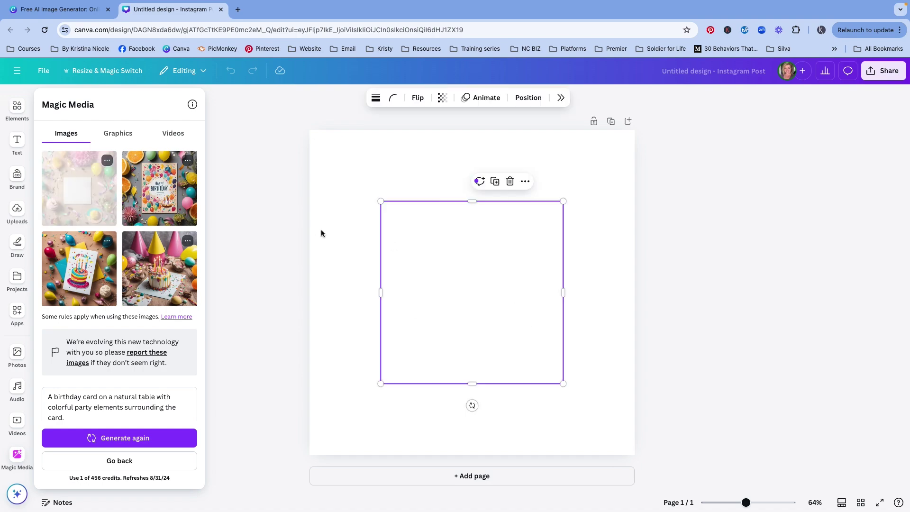
Resize and align the birthday flat-lay to fill the square post, then open its Edit options
drag(382, 203, 266, 120)
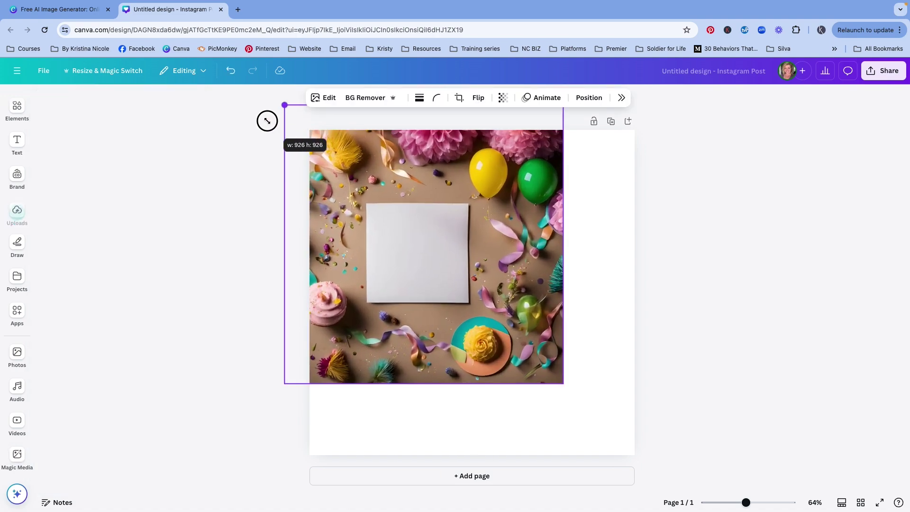
drag(563, 382, 639, 459)
drag(640, 104, 613, 129)
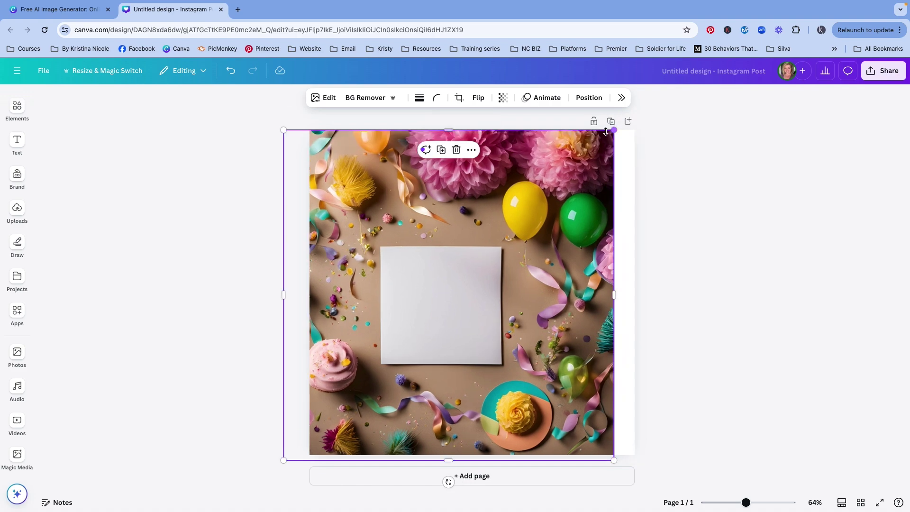
drag(508, 191, 532, 192)
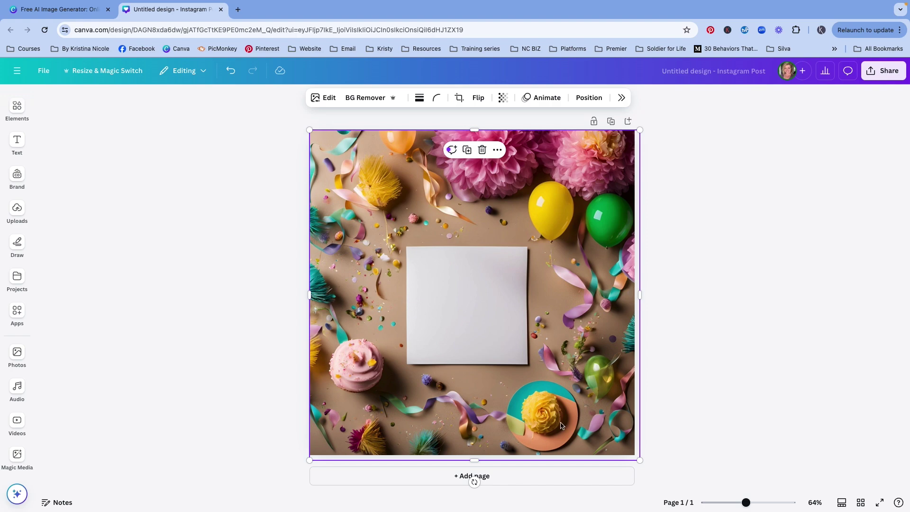
click(333, 101)
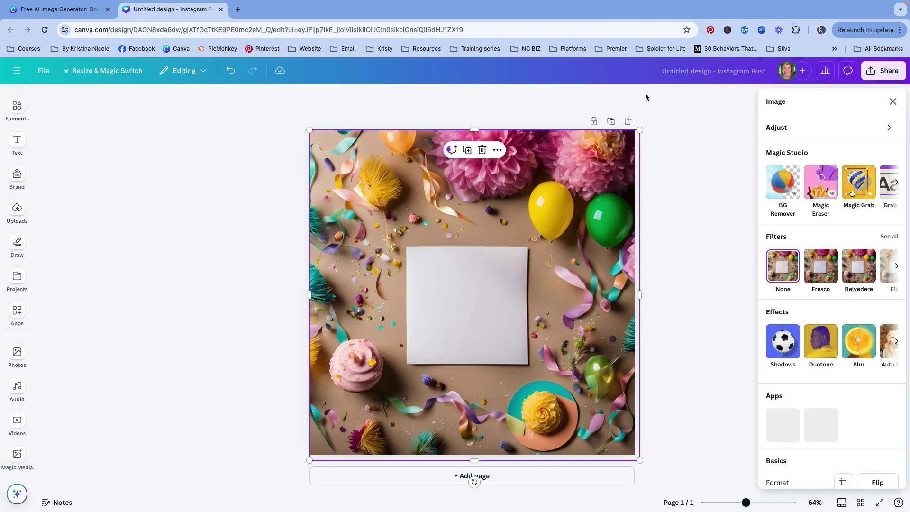
Erase the blank card from the birthday flat-lay photo using Magic Eraser's click mode
click(821, 185)
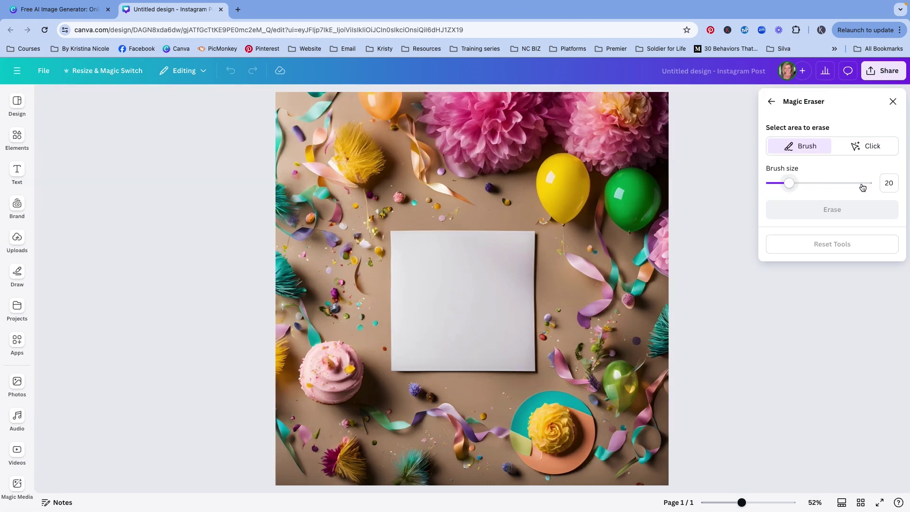
click(865, 147)
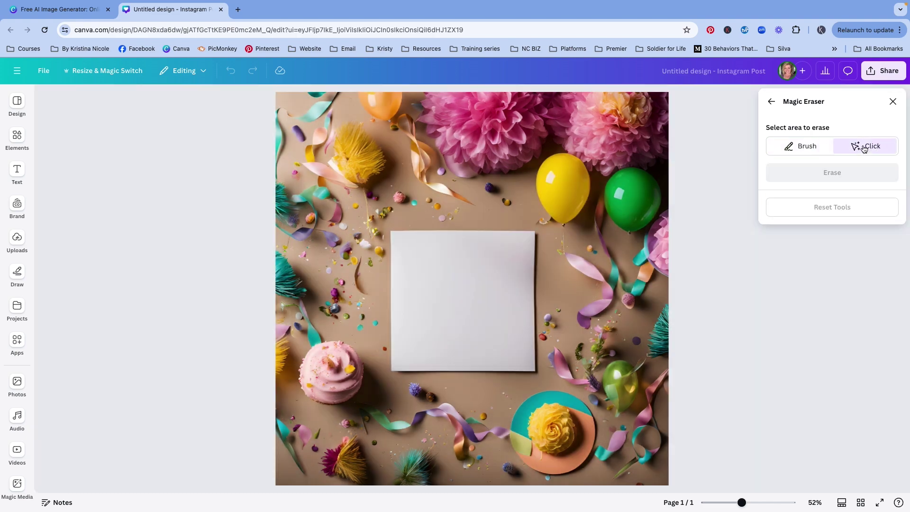
click(465, 303)
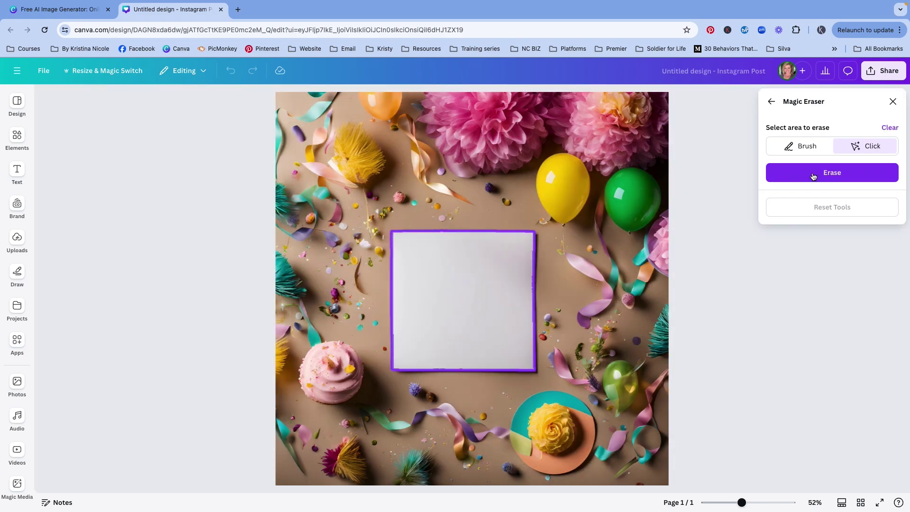
click(813, 173)
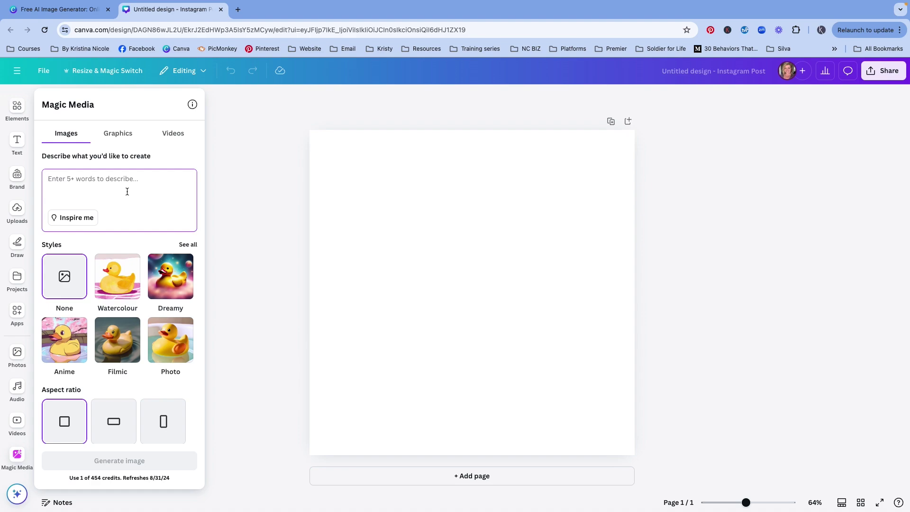
Paste the Christmas tree-scented candle prompt into the Magic Media description
key(super+v)
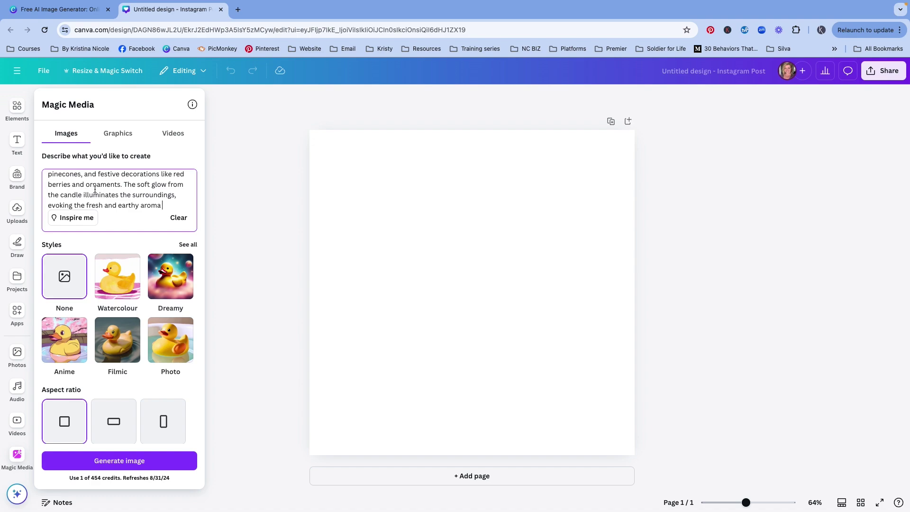
scroll(95, 189, up, 5)
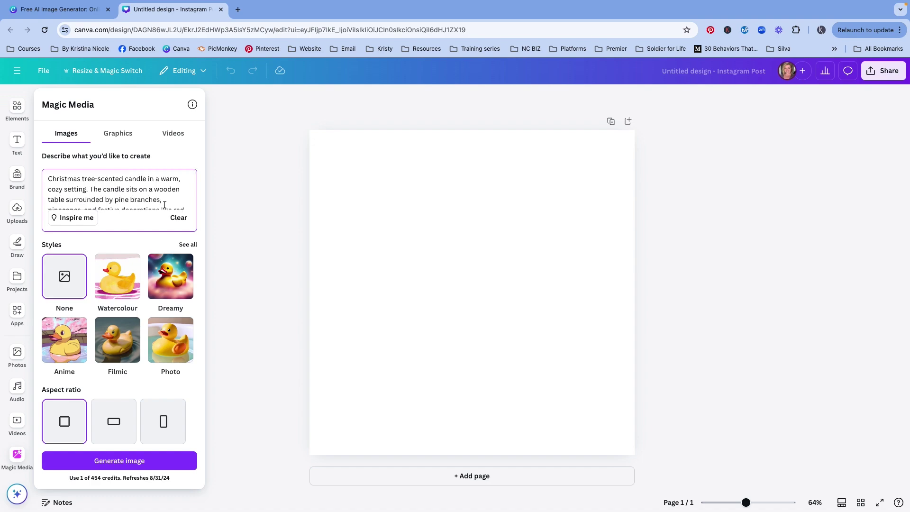
scroll(165, 204, down, 2)
scroll(165, 204, up, 2)
scroll(164, 205, down, 3)
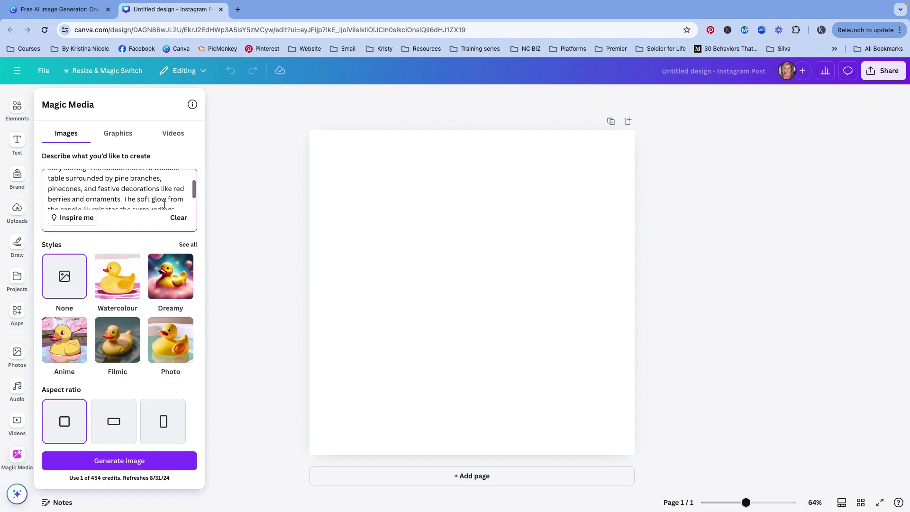
scroll(164, 204, down, 1)
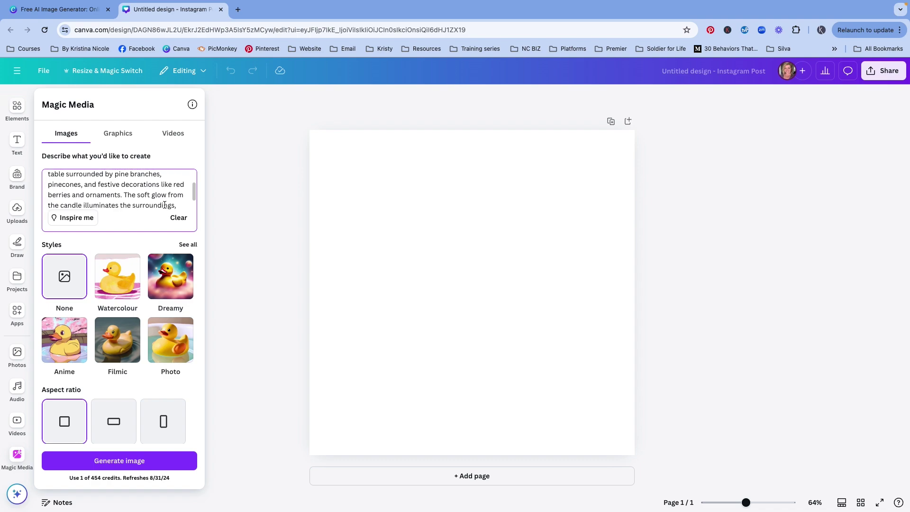
scroll(164, 204, down, 1)
scroll(164, 204, down, 1)
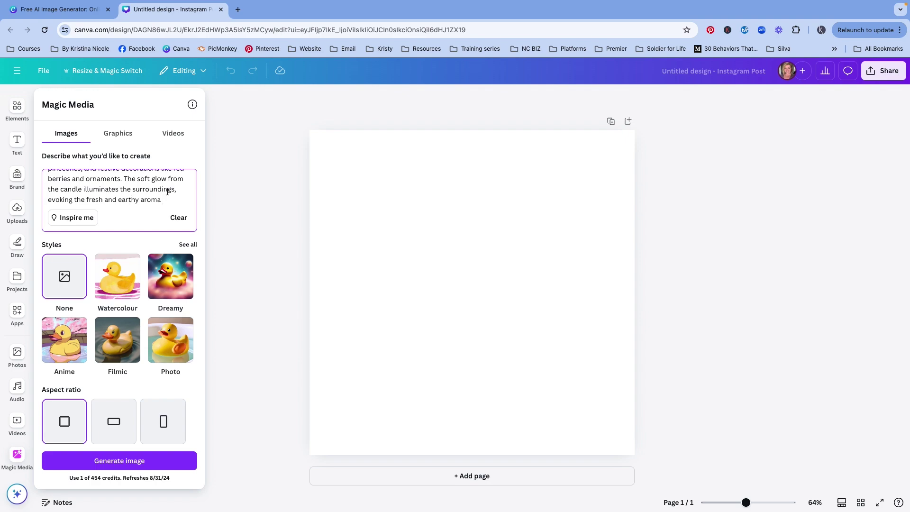
Delete the closing aroma phrase, choose landscape aspect ratio, and generate the candle images
drag(174, 189, 180, 199)
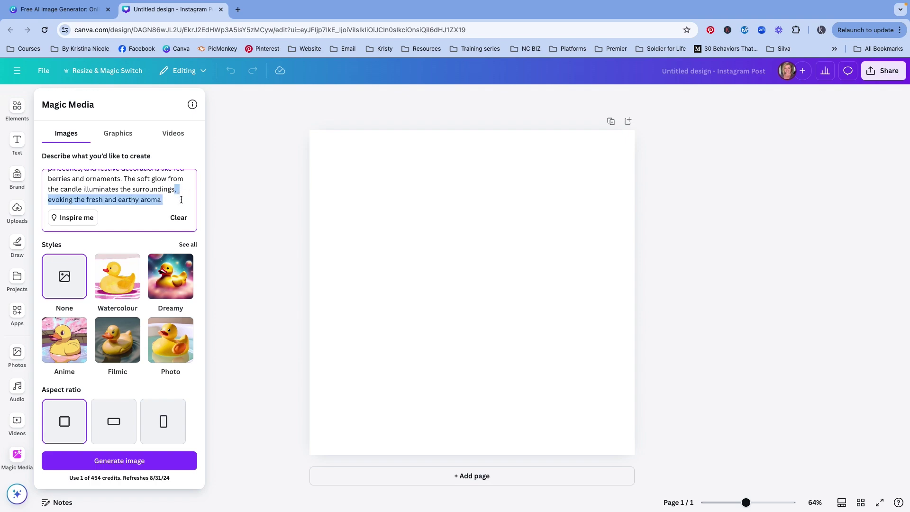
key(BackSpace)
click(115, 419)
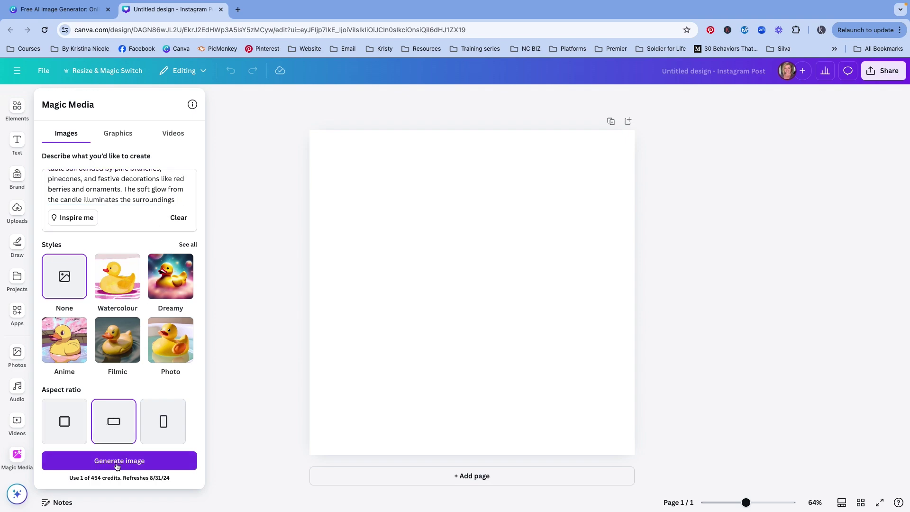
click(117, 461)
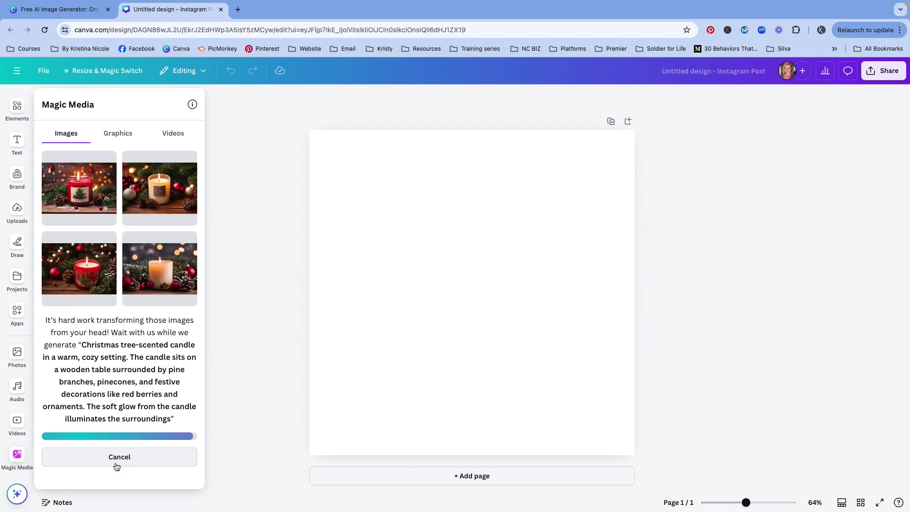
Add the white Christmas candle image and enlarge it to cover the whole page, centred
click(160, 188)
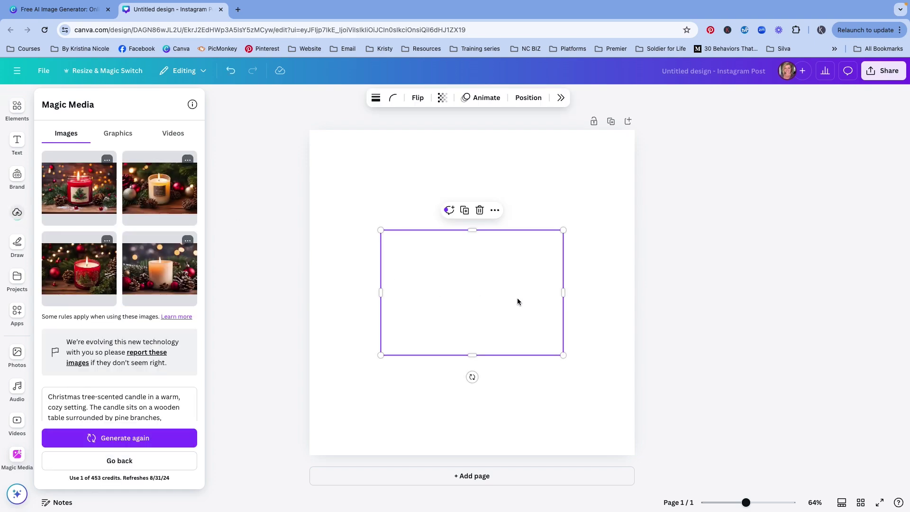
drag(380, 230, 264, 85)
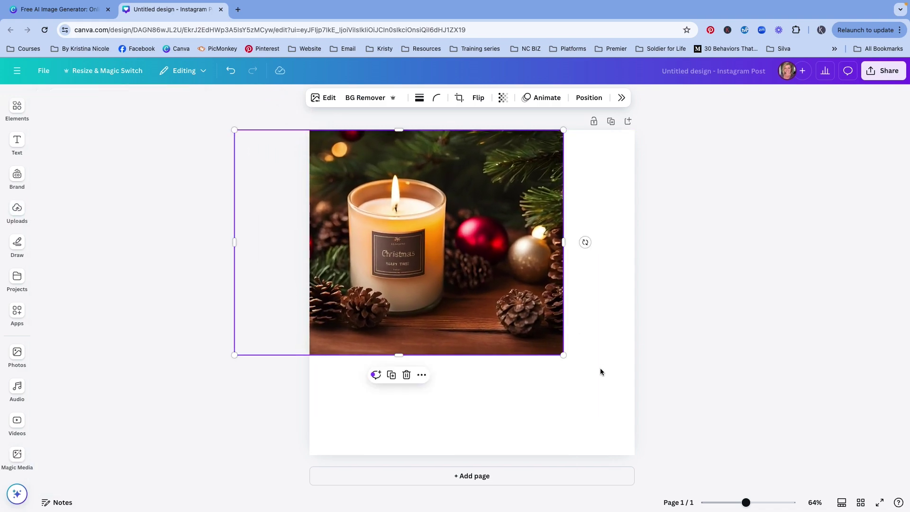
drag(564, 355, 677, 498)
drag(491, 435, 498, 436)
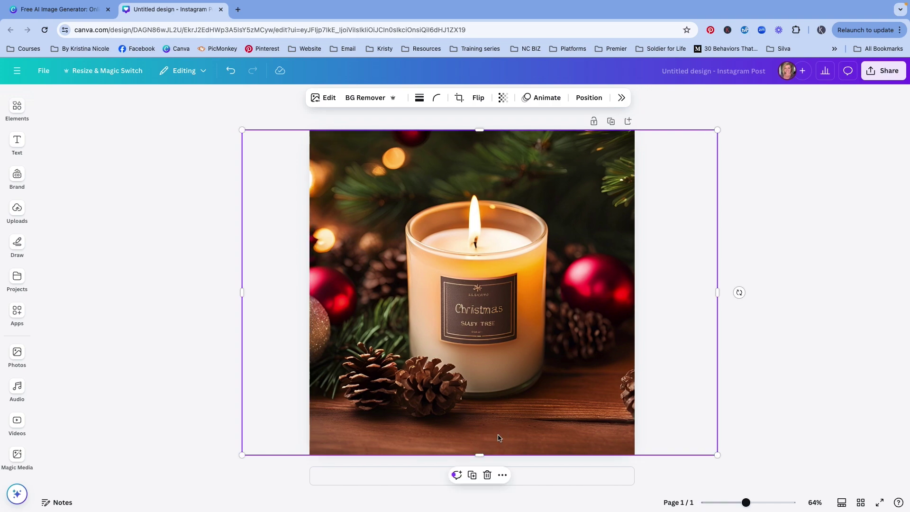